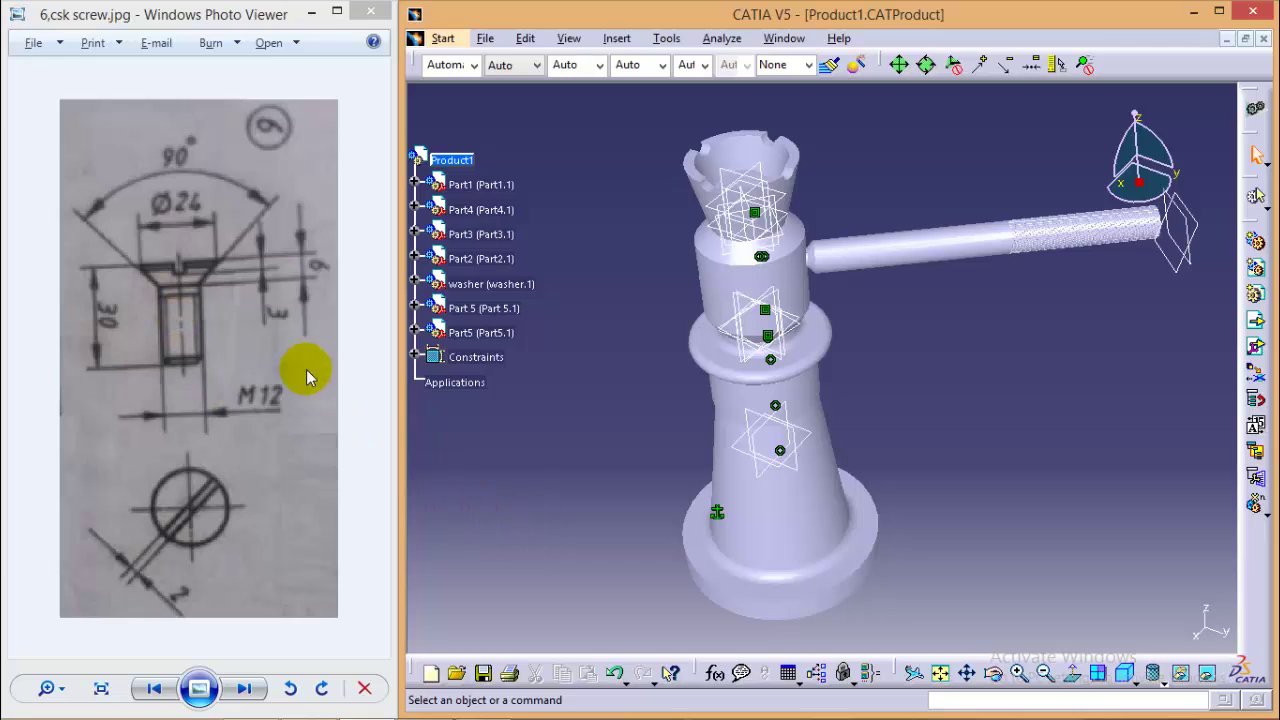
Create a new Part Design part named "csk screw".
click(443, 38)
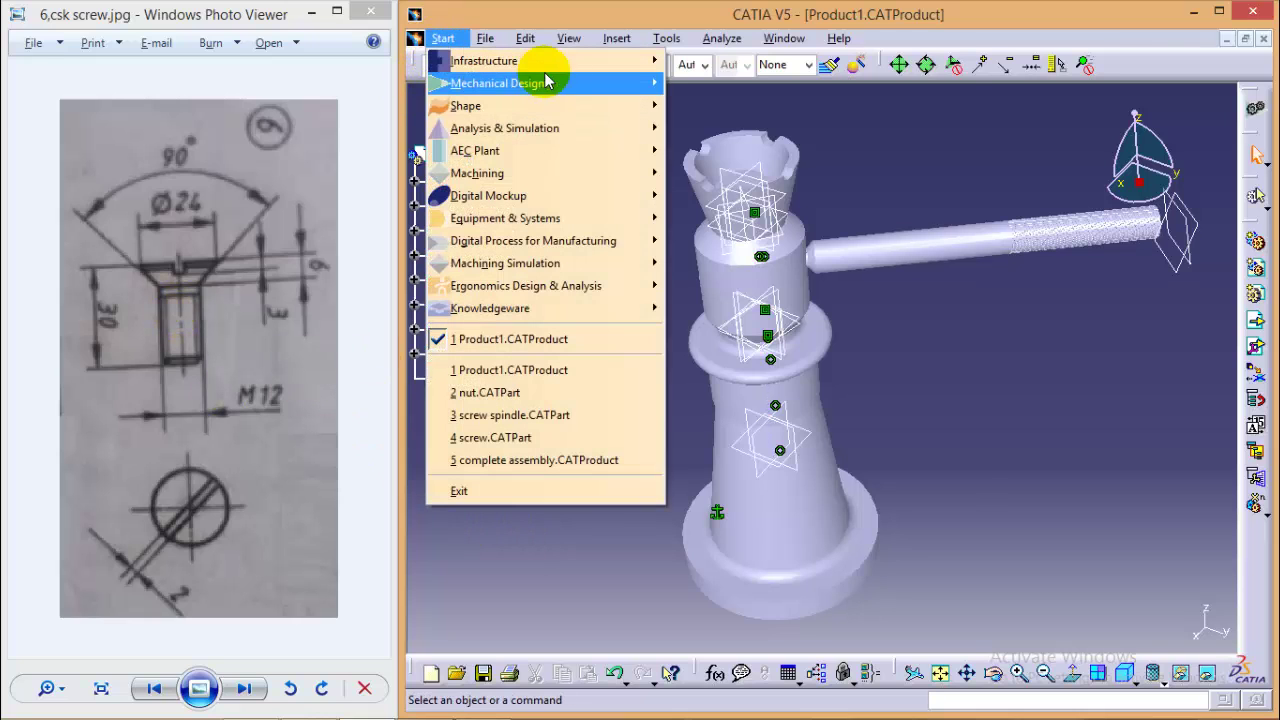
mouse_move(547, 82)
click(728, 83)
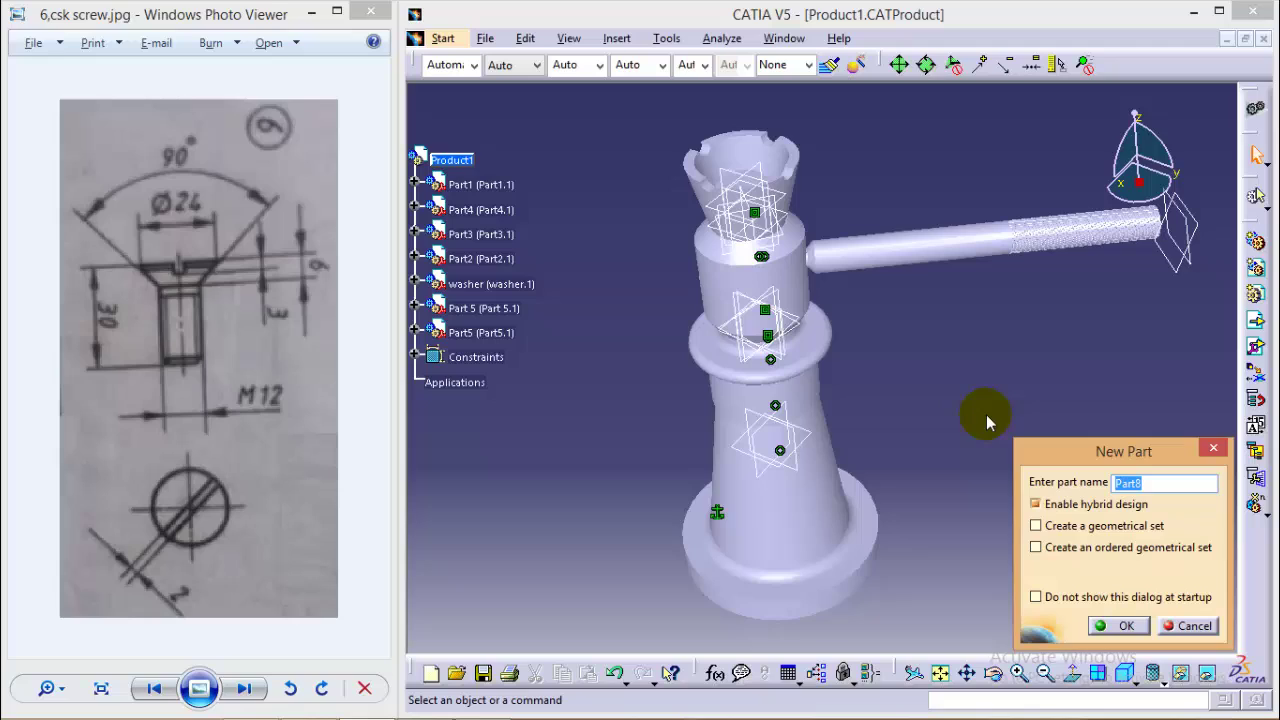
text(sk screw)
key(Return)
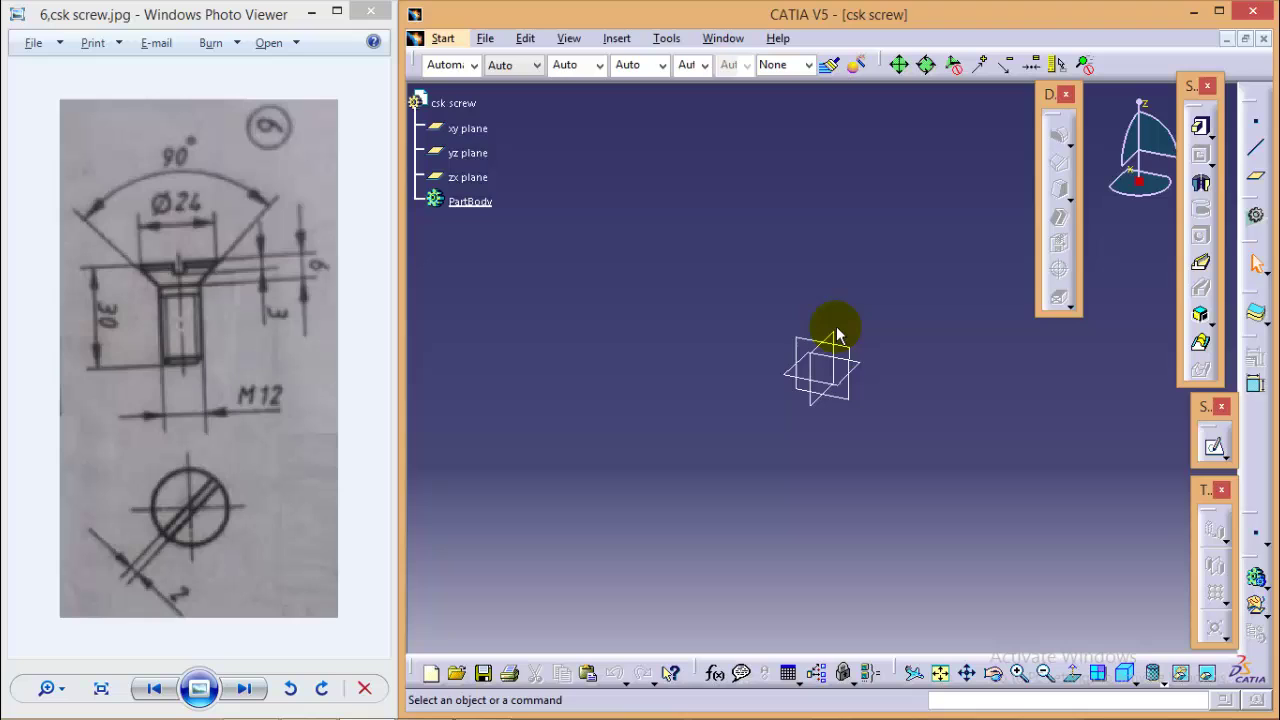
Sketch a closed half-profile of the countersunk screw on the yz plane from the origin, about 67 mm tall, 21 mm wide below and 37 mm above.
click(811, 351)
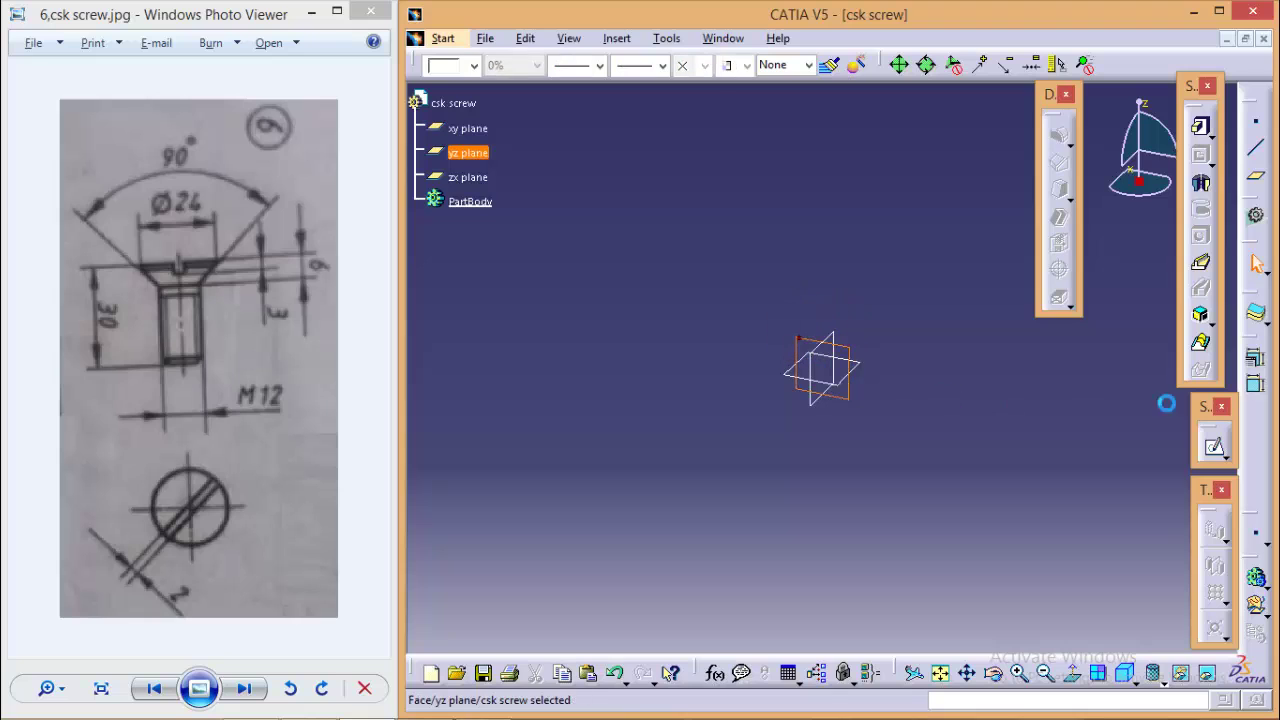
click(1216, 450)
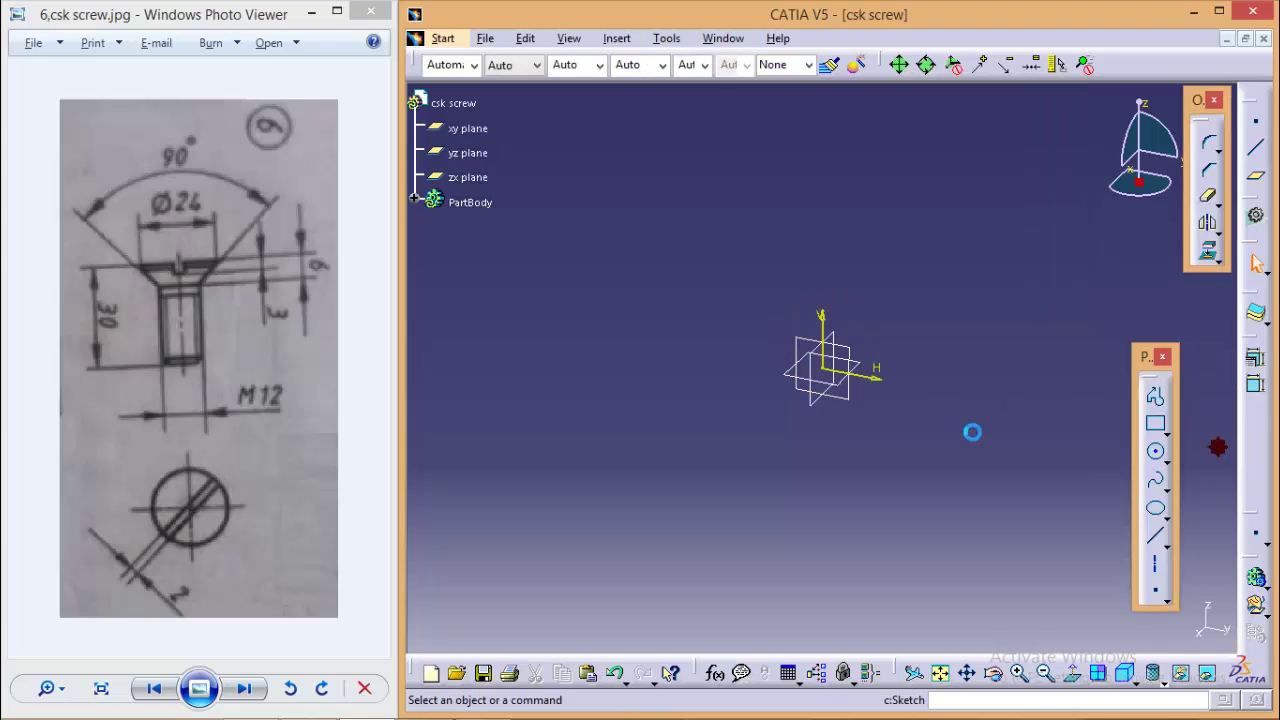
click(1155, 397)
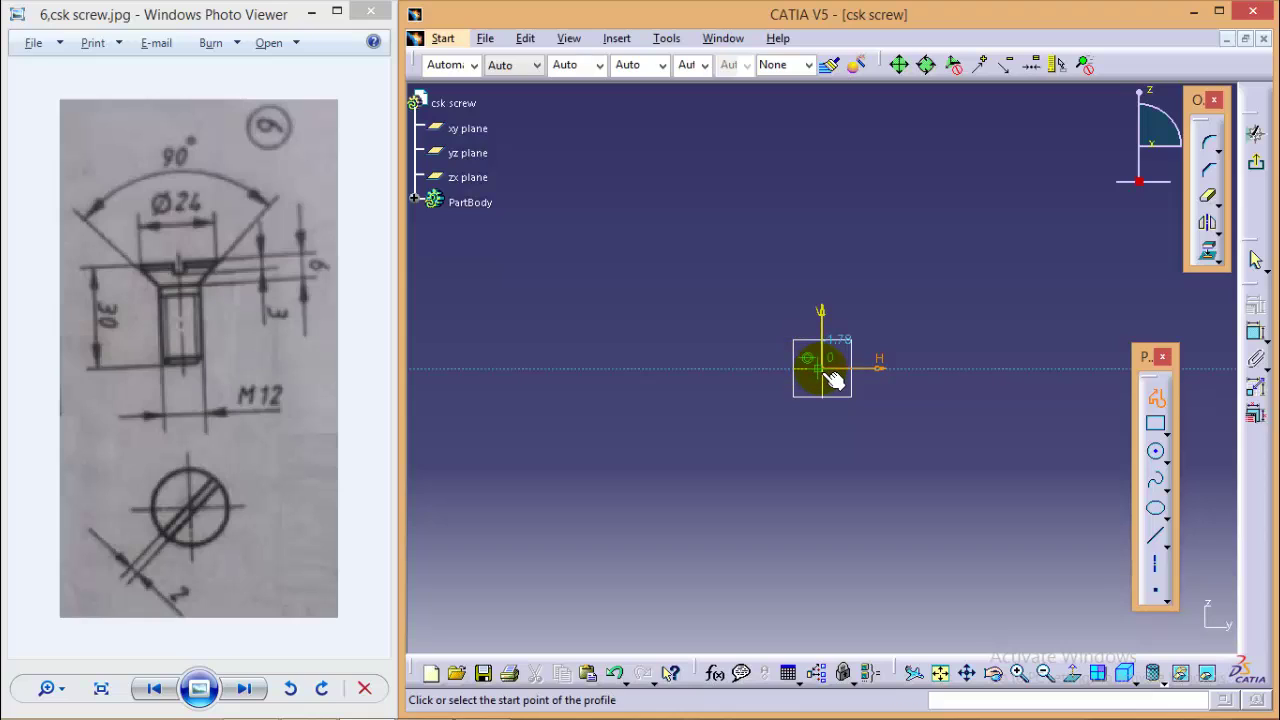
click(879, 369)
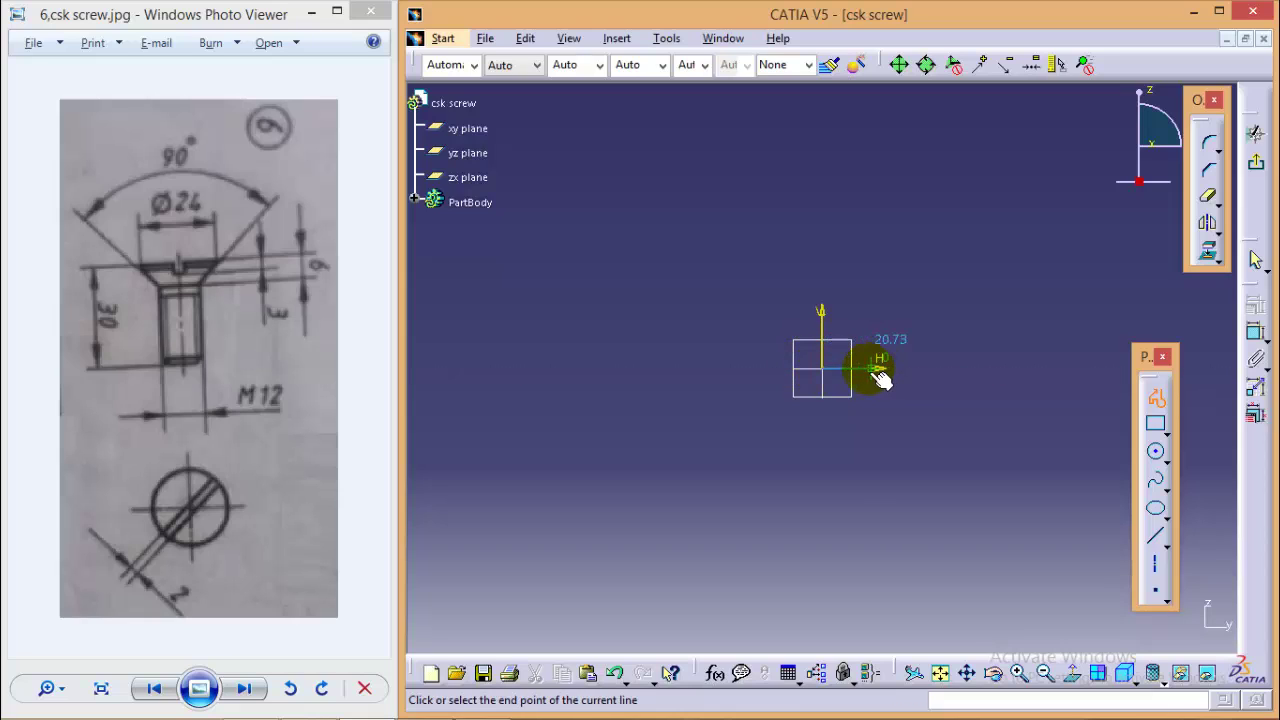
click(872, 250)
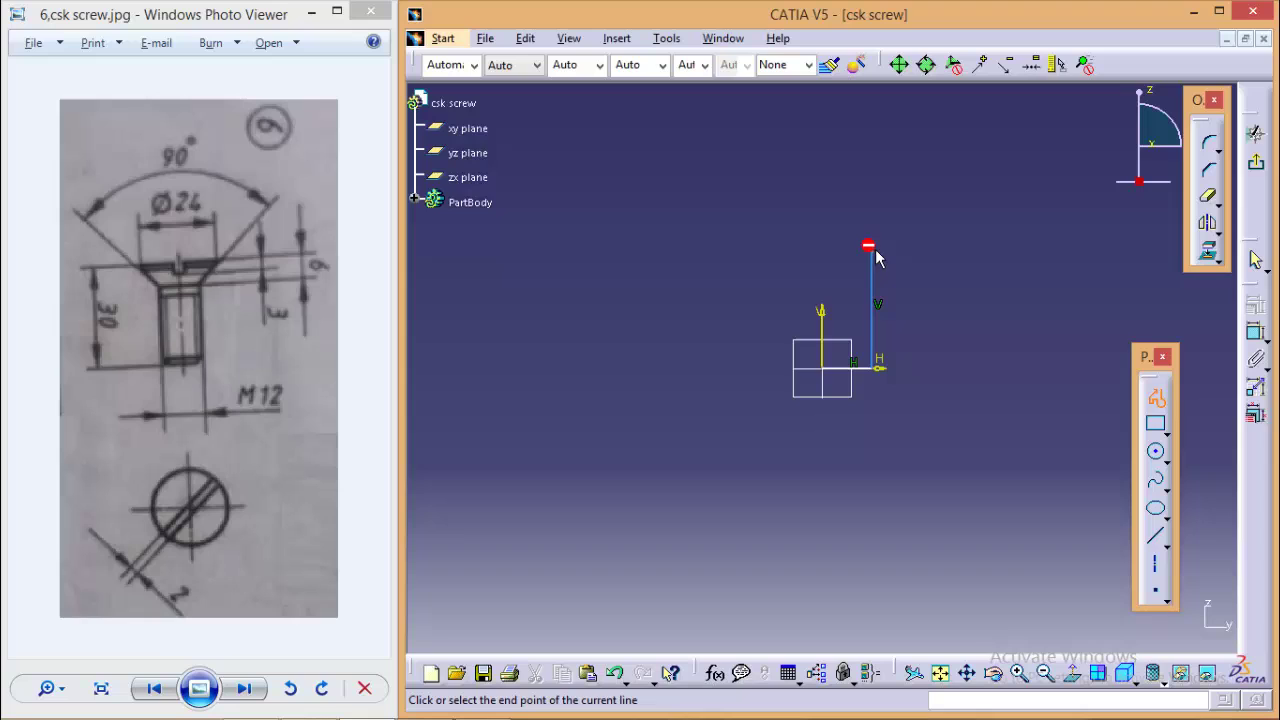
click(903, 218)
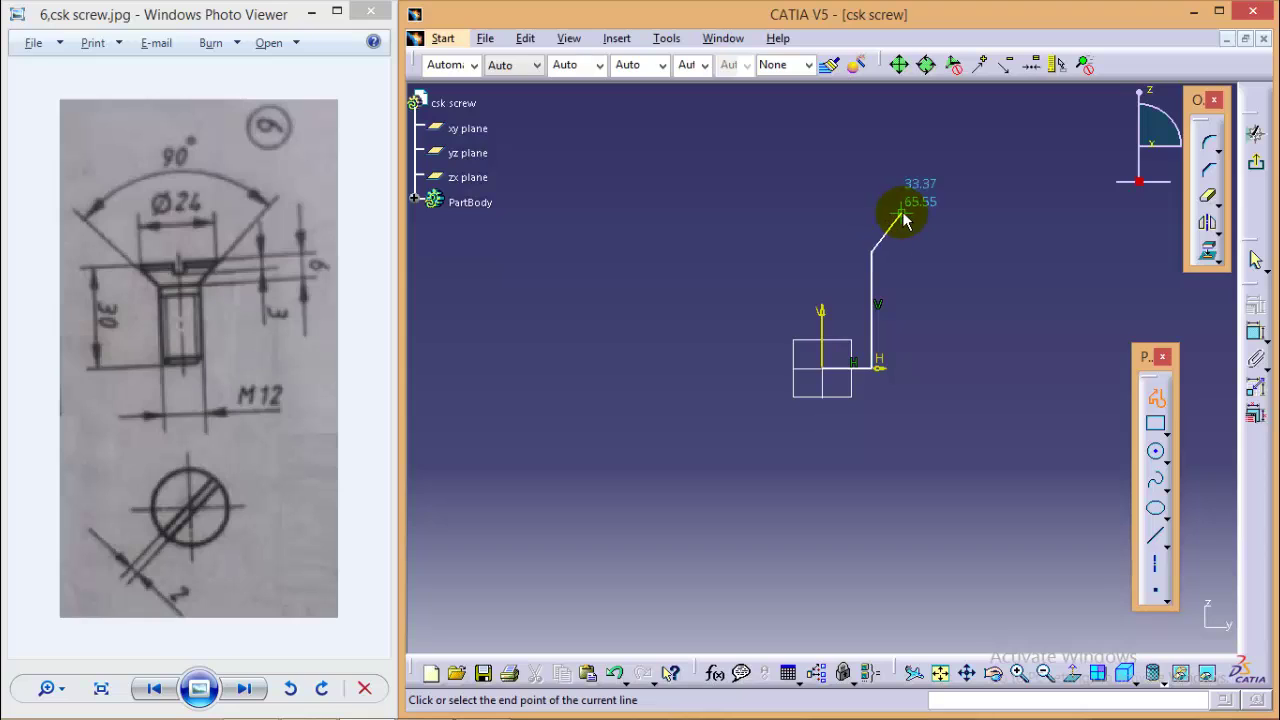
click(818, 216)
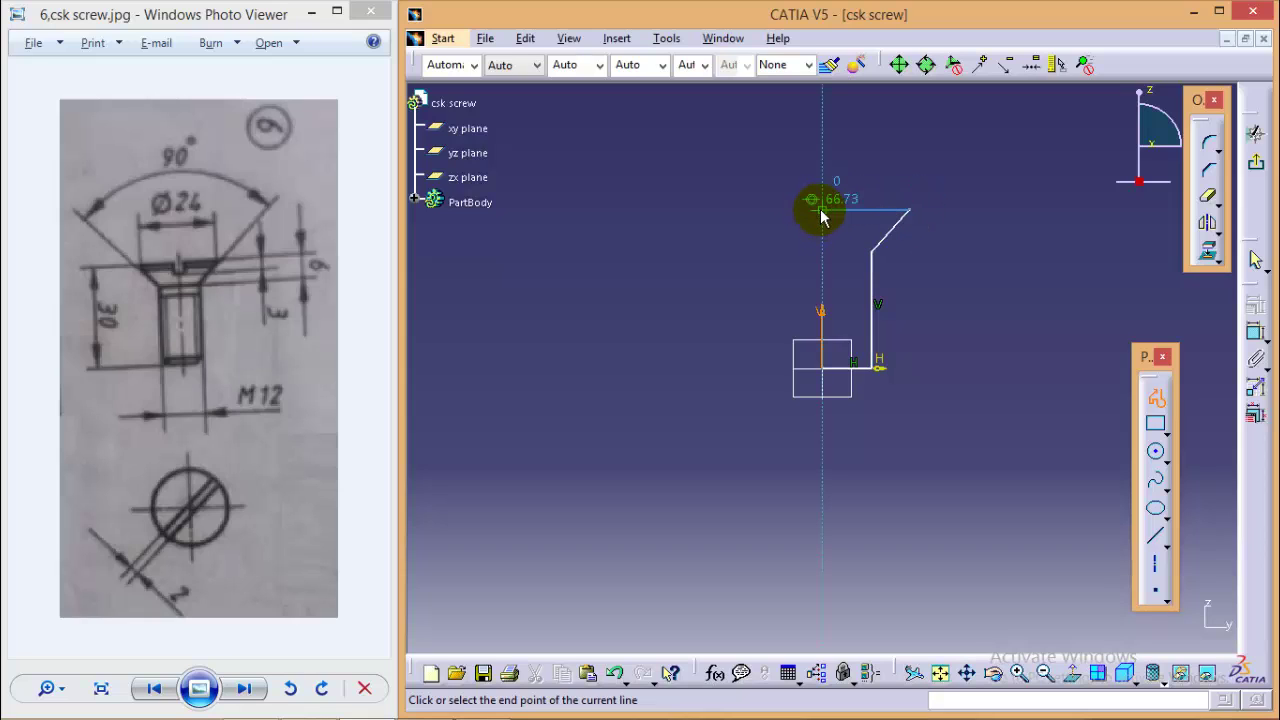
click(822, 367)
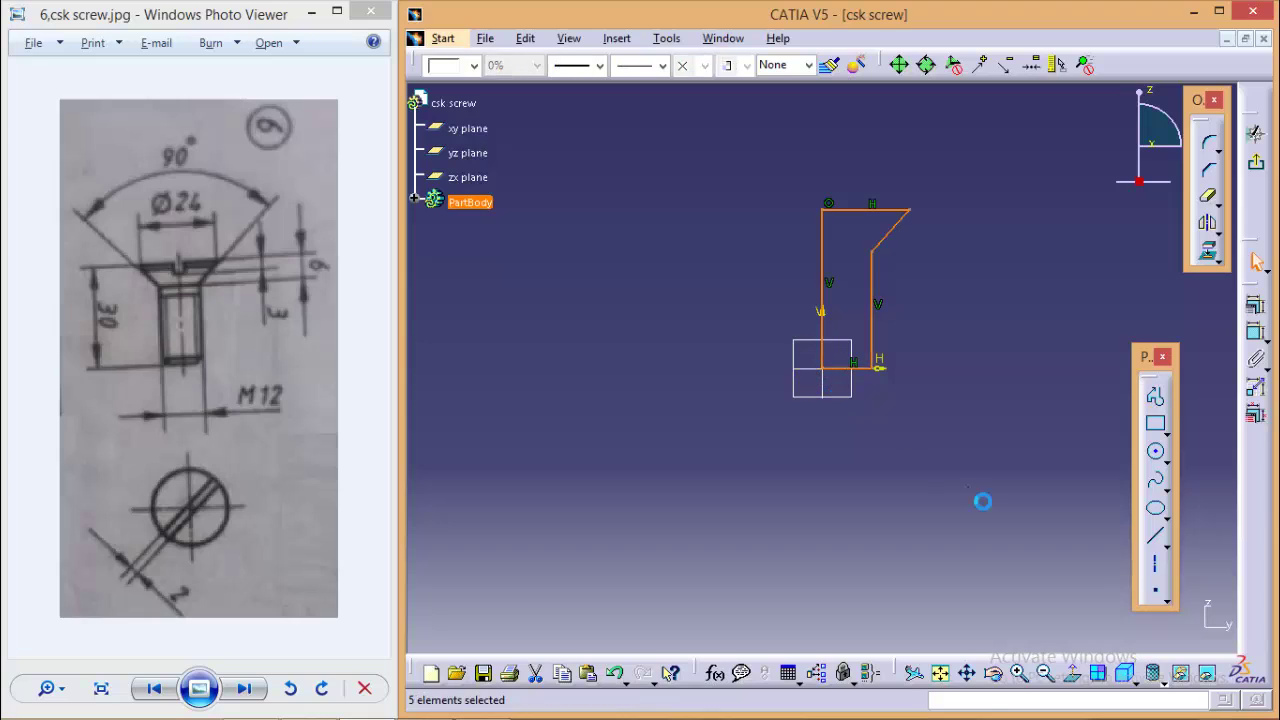
Dimension the profile's bottom line and set the shank radius to 6 mm.
click(1256, 334)
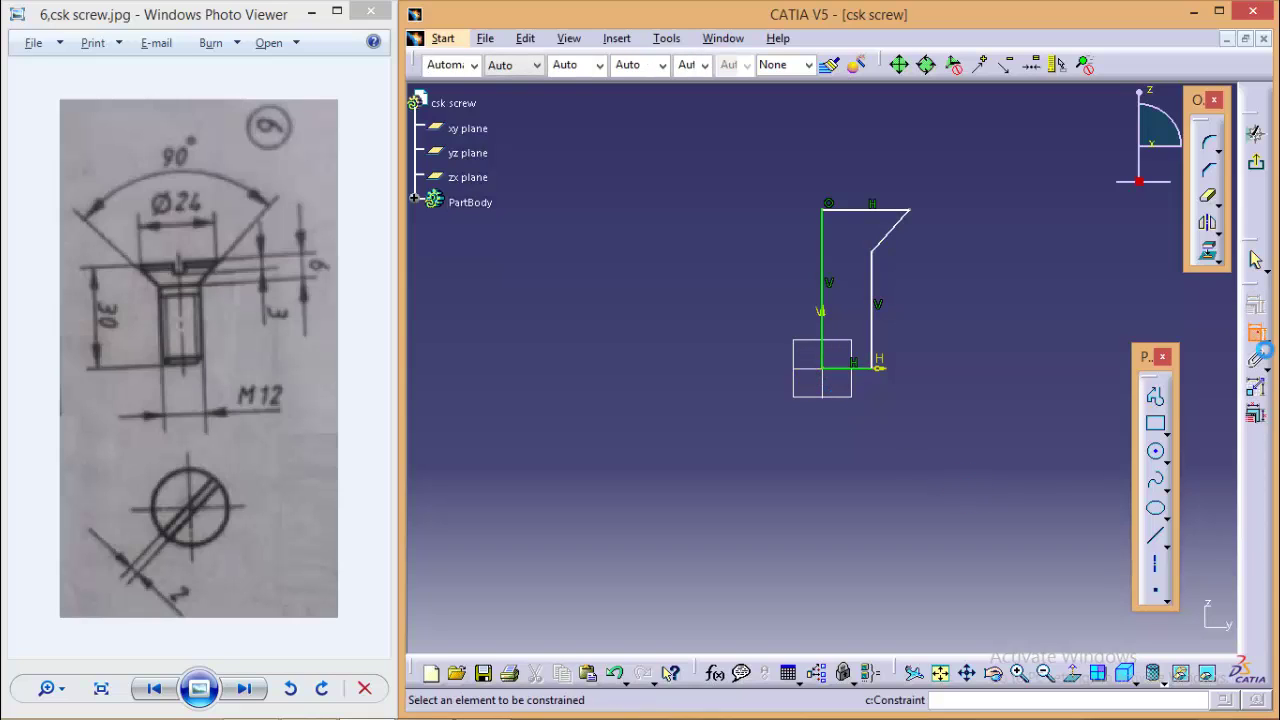
click(860, 368)
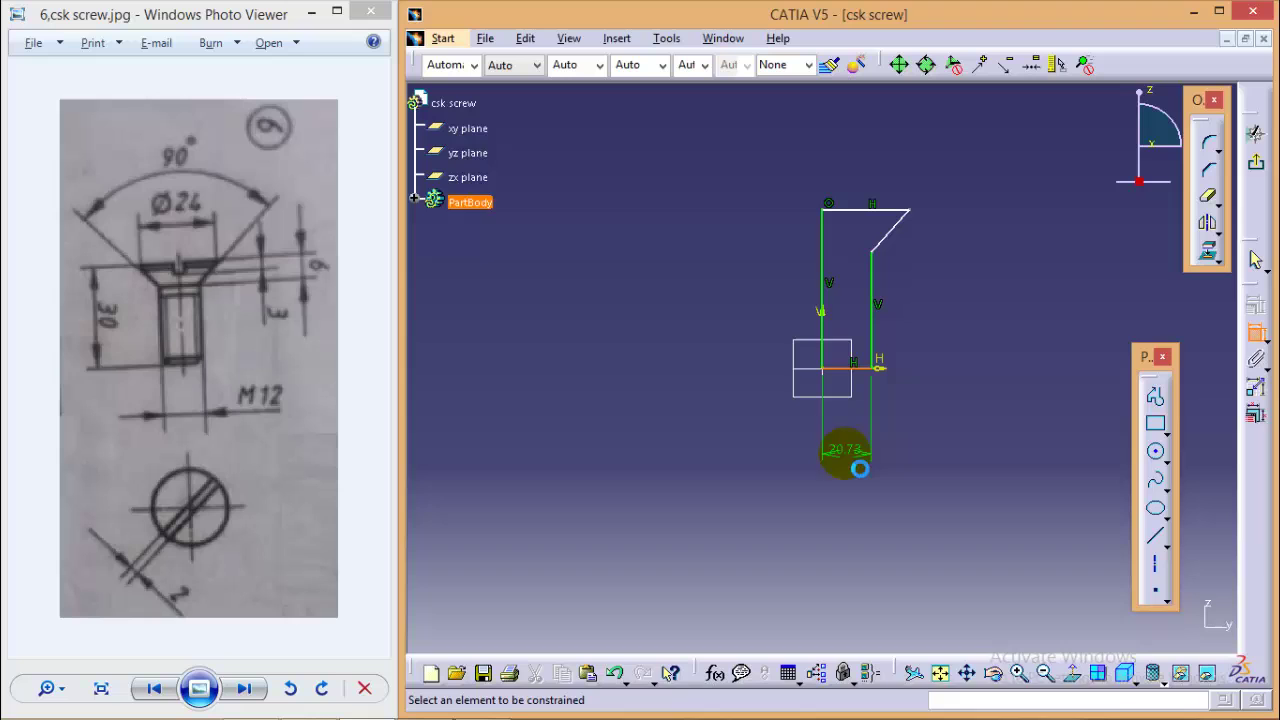
double_click(848, 452)
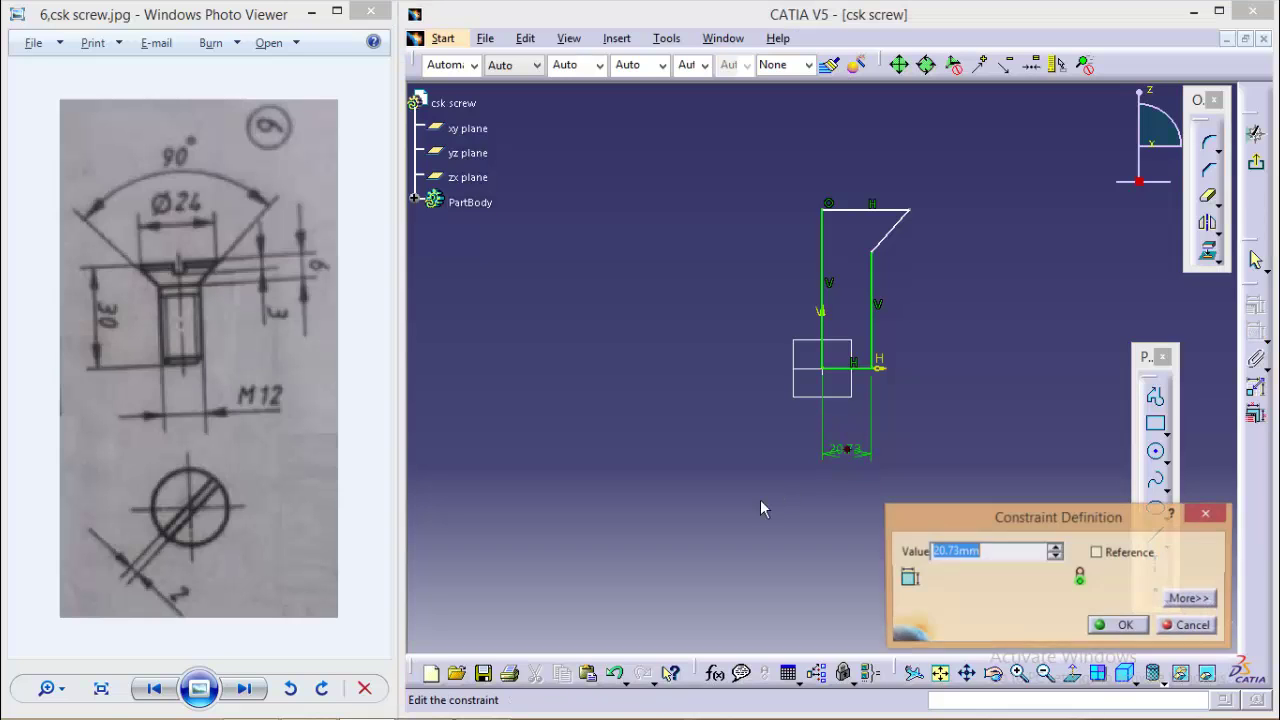
text(5)
click(760, 499)
click(968, 578)
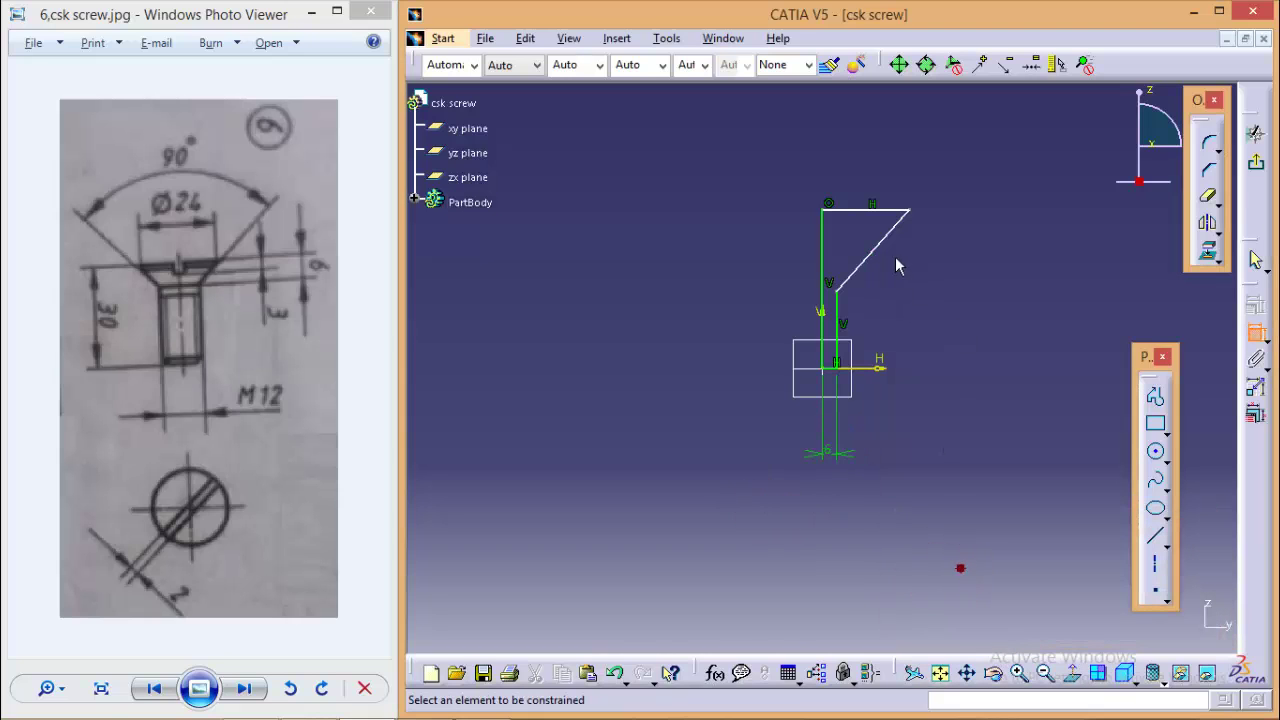
Add a vertical dimension to the slanted head line and set the head height to 6 mm.
click(865, 255)
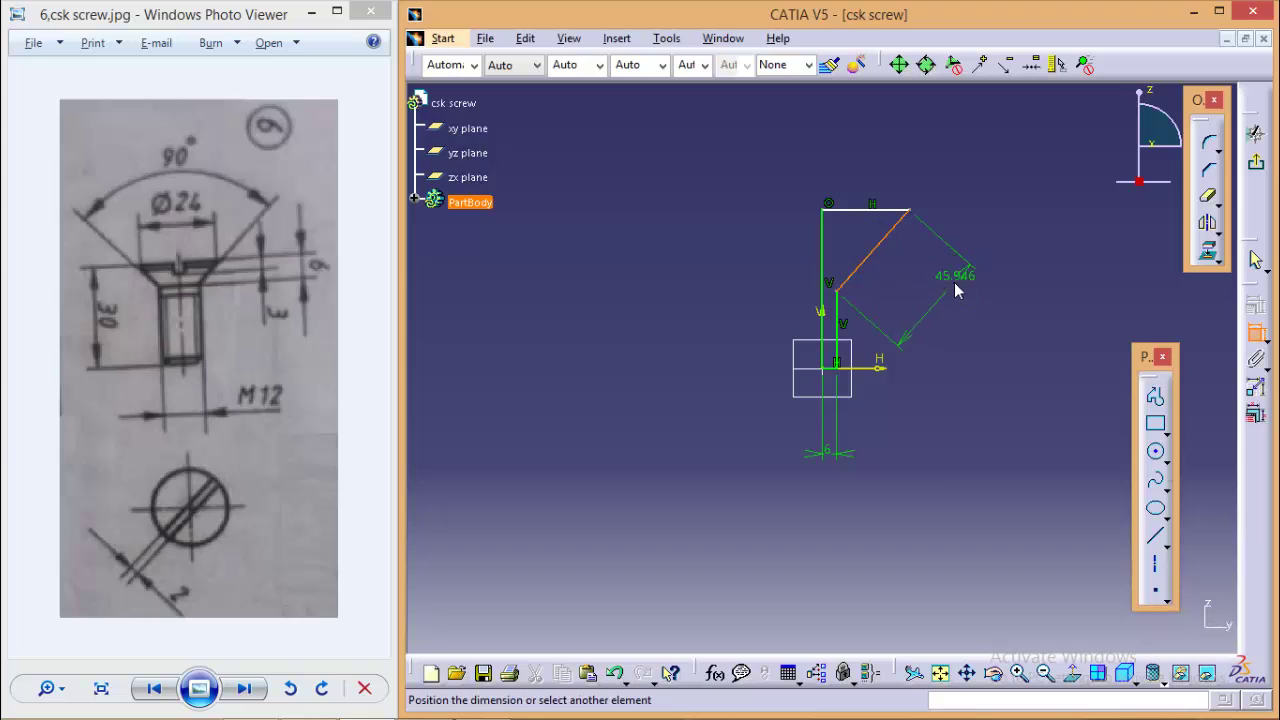
right_click(955, 289)
click(987, 356)
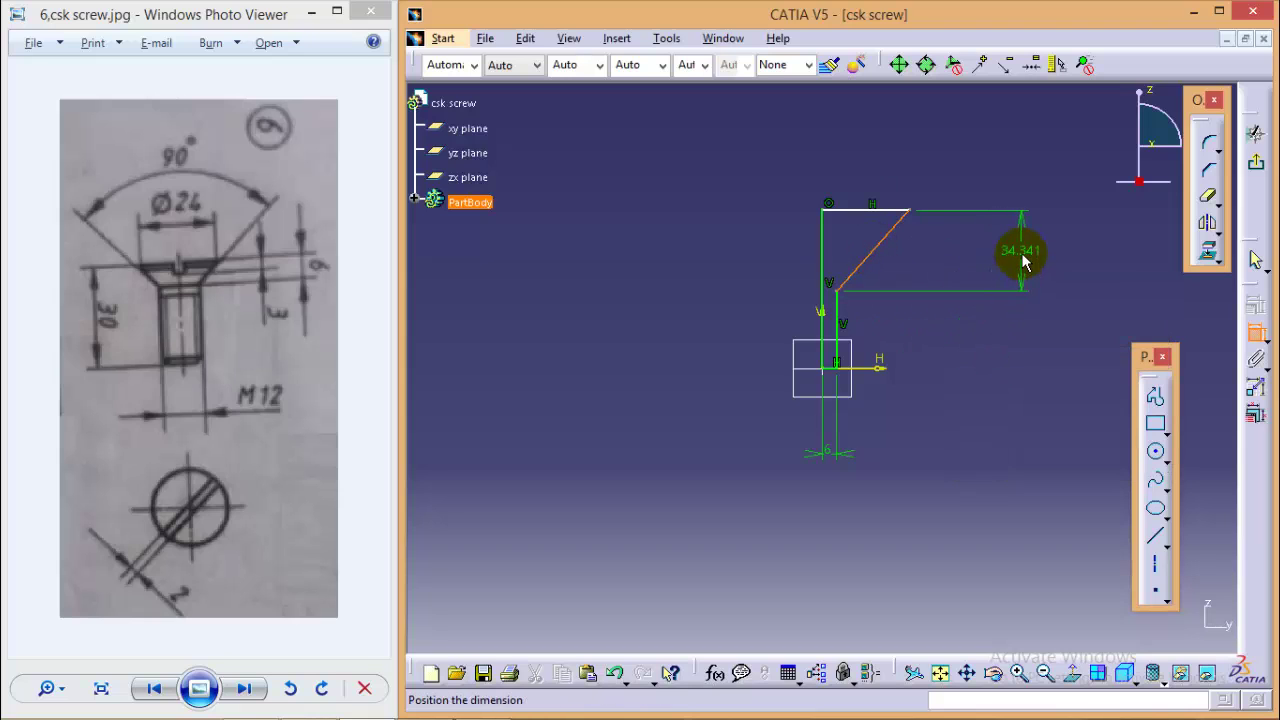
click(1022, 260)
double_click(1022, 252)
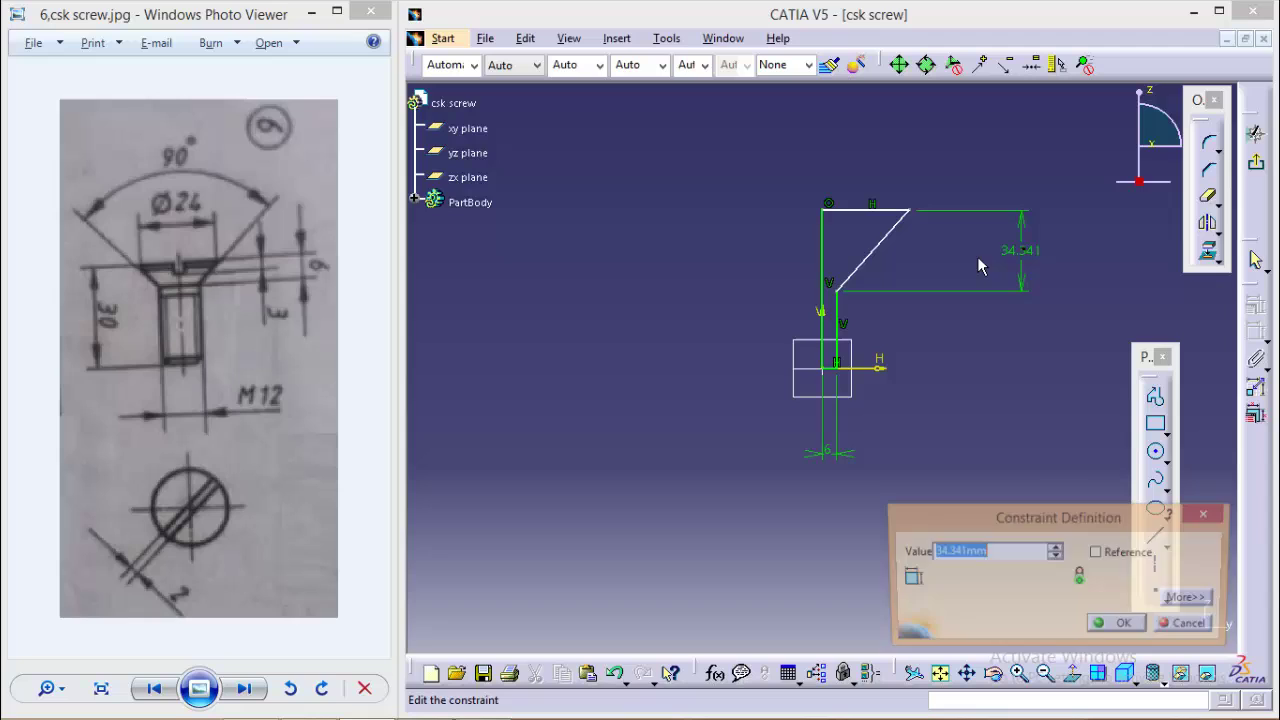
text(6)
key(Return)
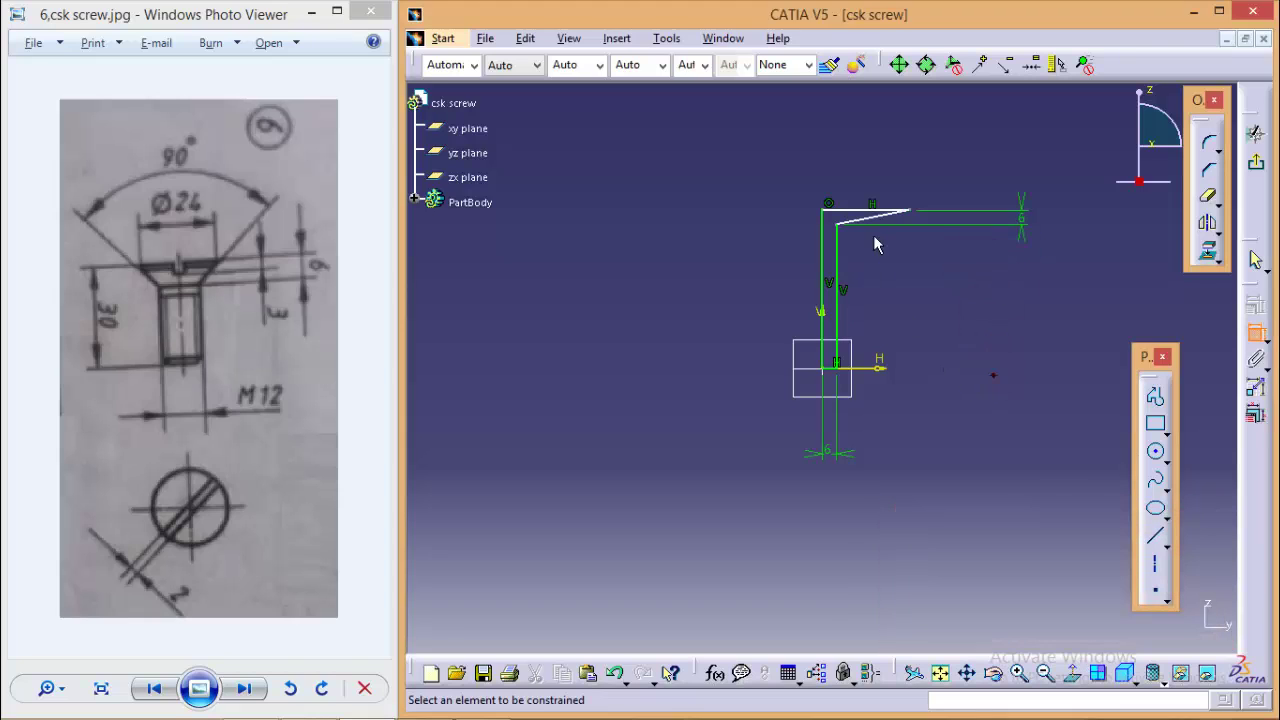
Dimension the distance between the profile's top line and the horizontal axis and set the overall height to 30 mm.
click(865, 220)
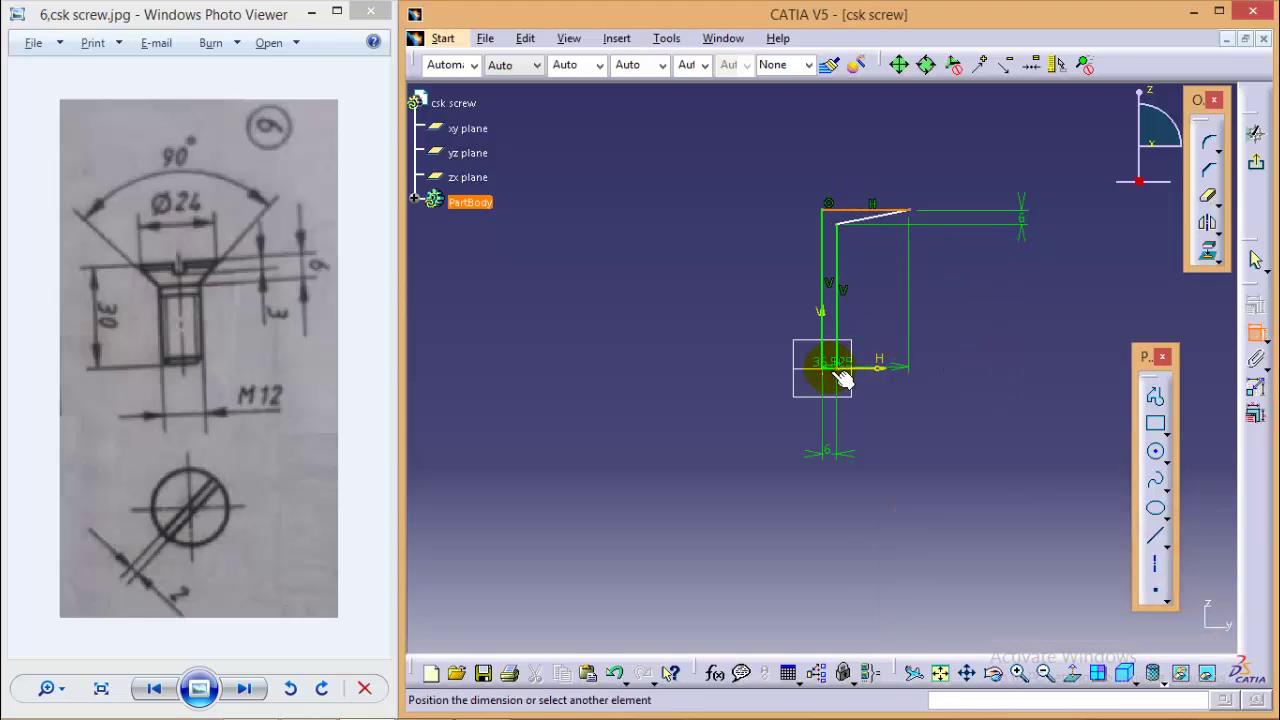
click(837, 370)
click(1060, 288)
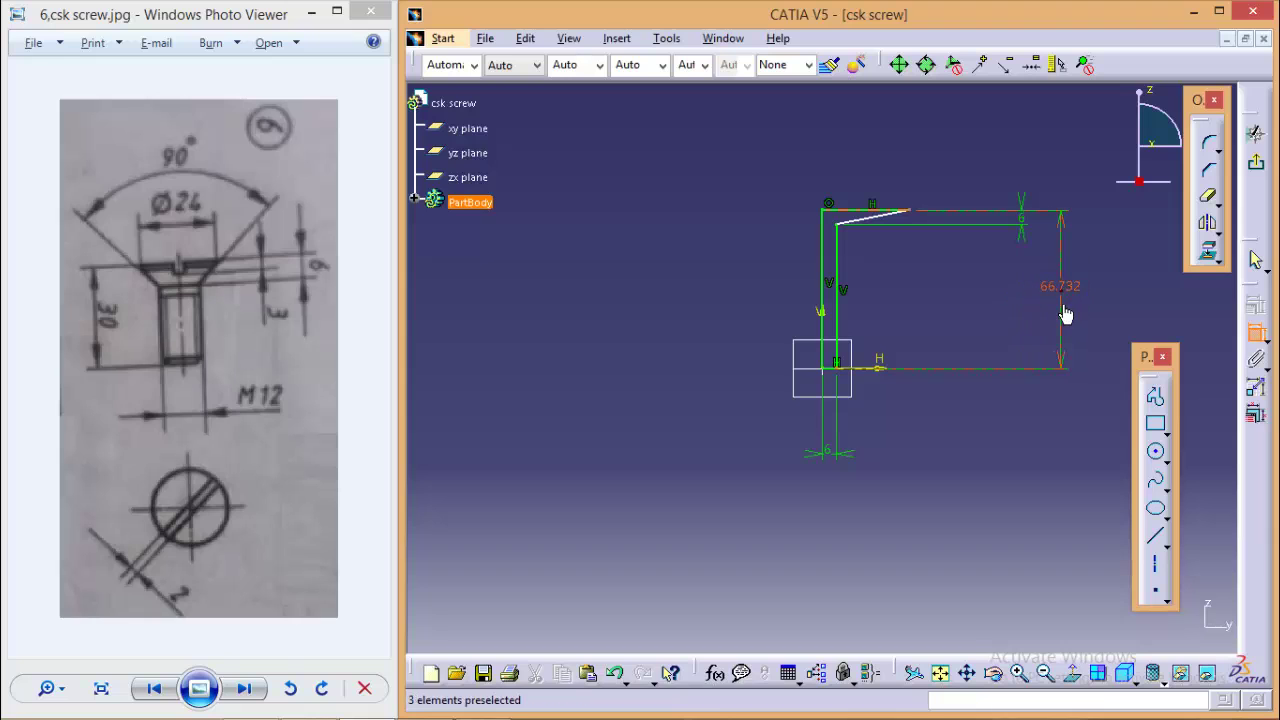
double_click(1068, 289)
text(30mm)
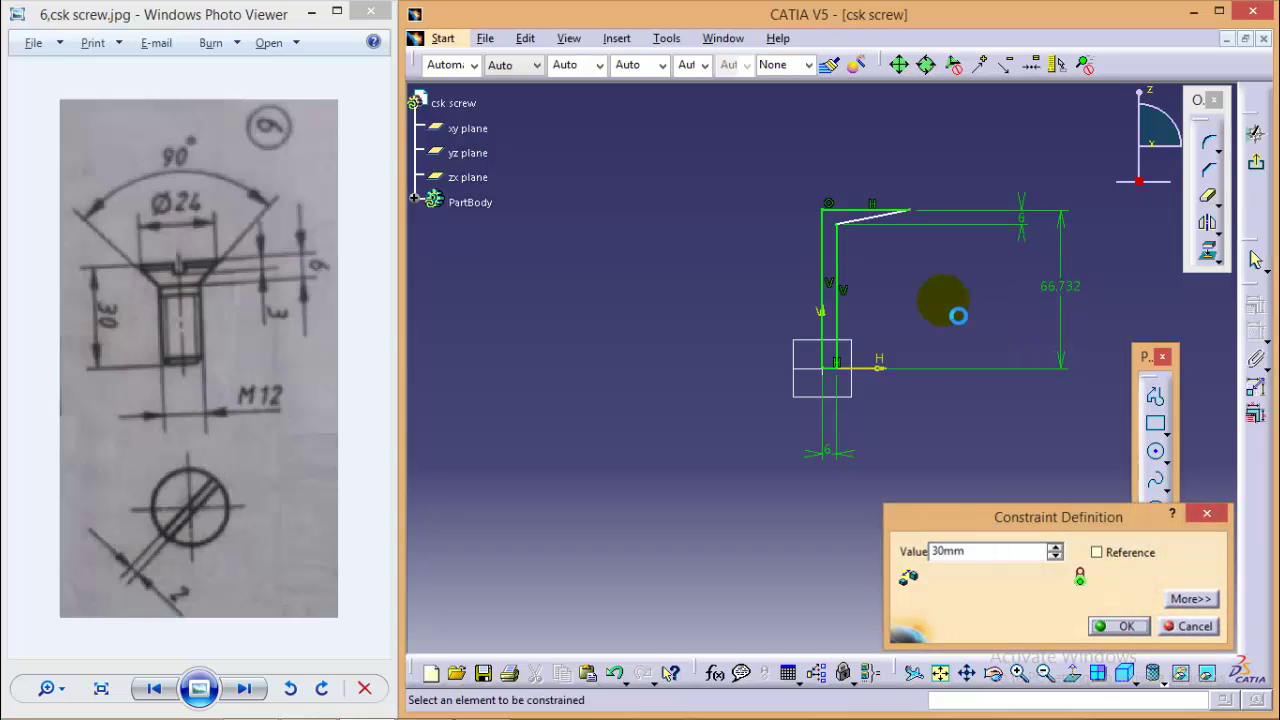
key(Return)
Dimension the profile's top line and set the head radius to 12 mm.
mouse_move(943, 467)
middle_down()
mouse_move(971, 349)
mouse_move(957, 323)
middle_up()
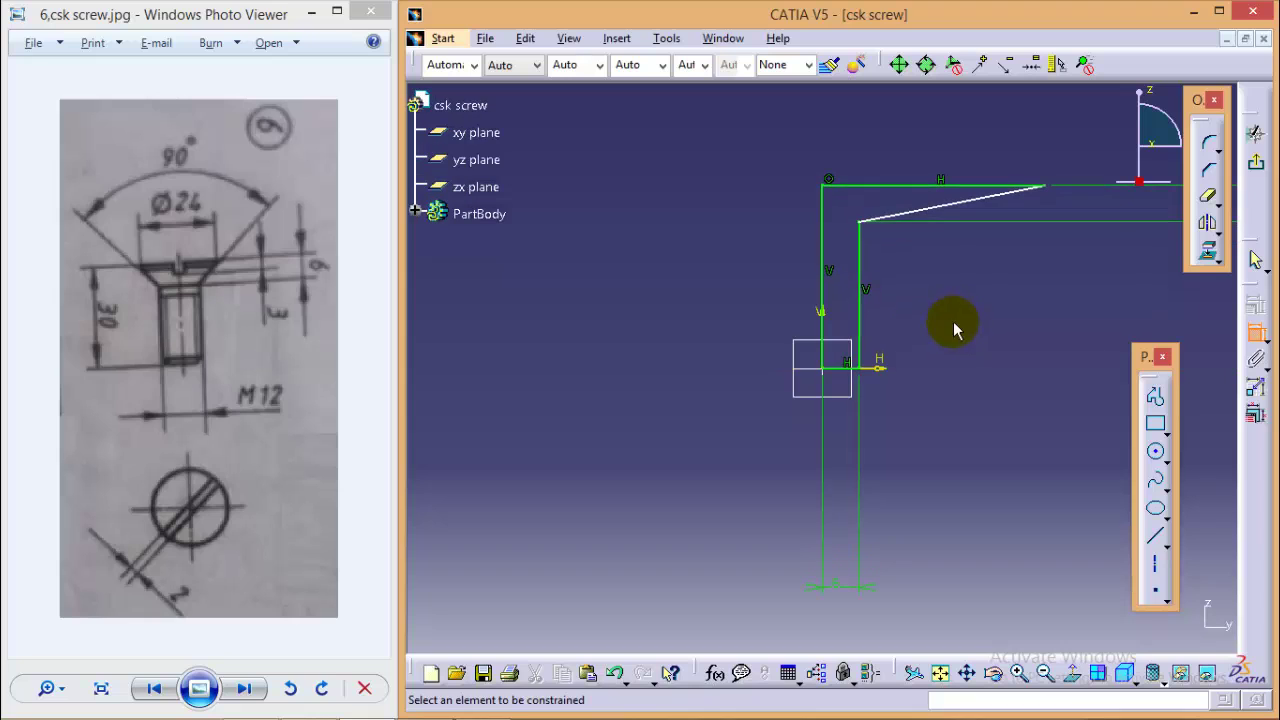
click(872, 186)
click(913, 140)
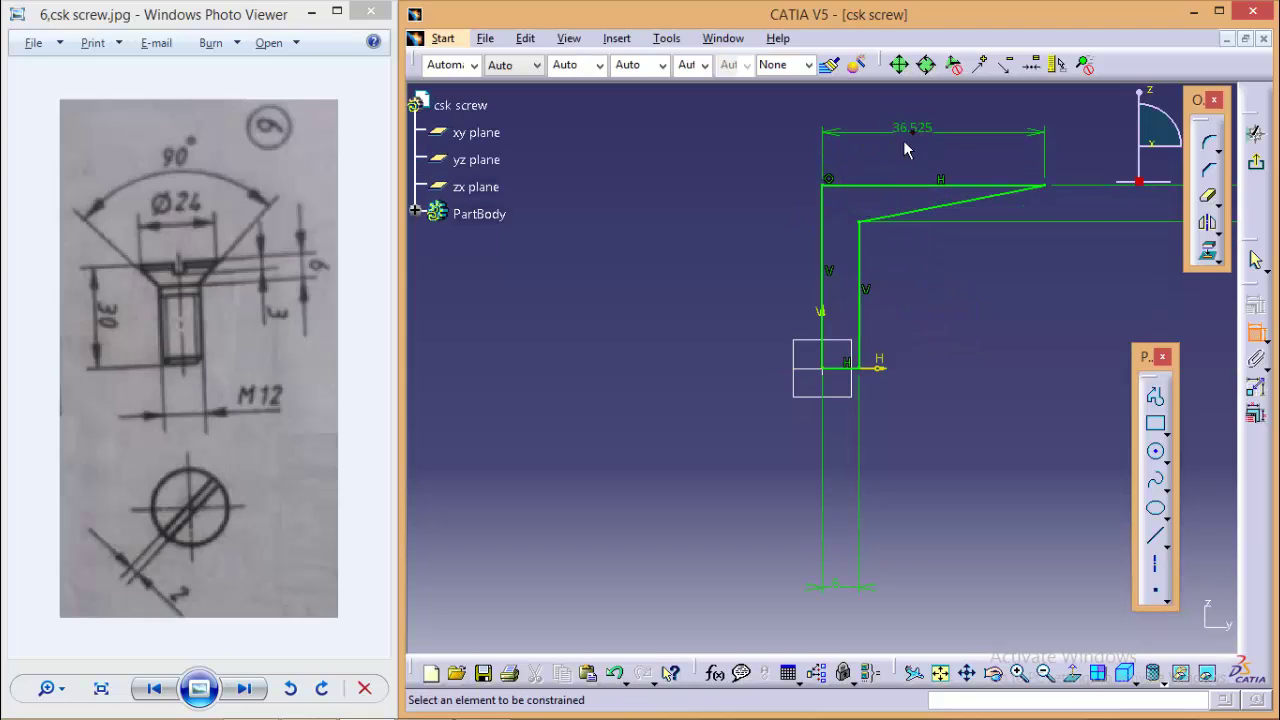
double_click(922, 131)
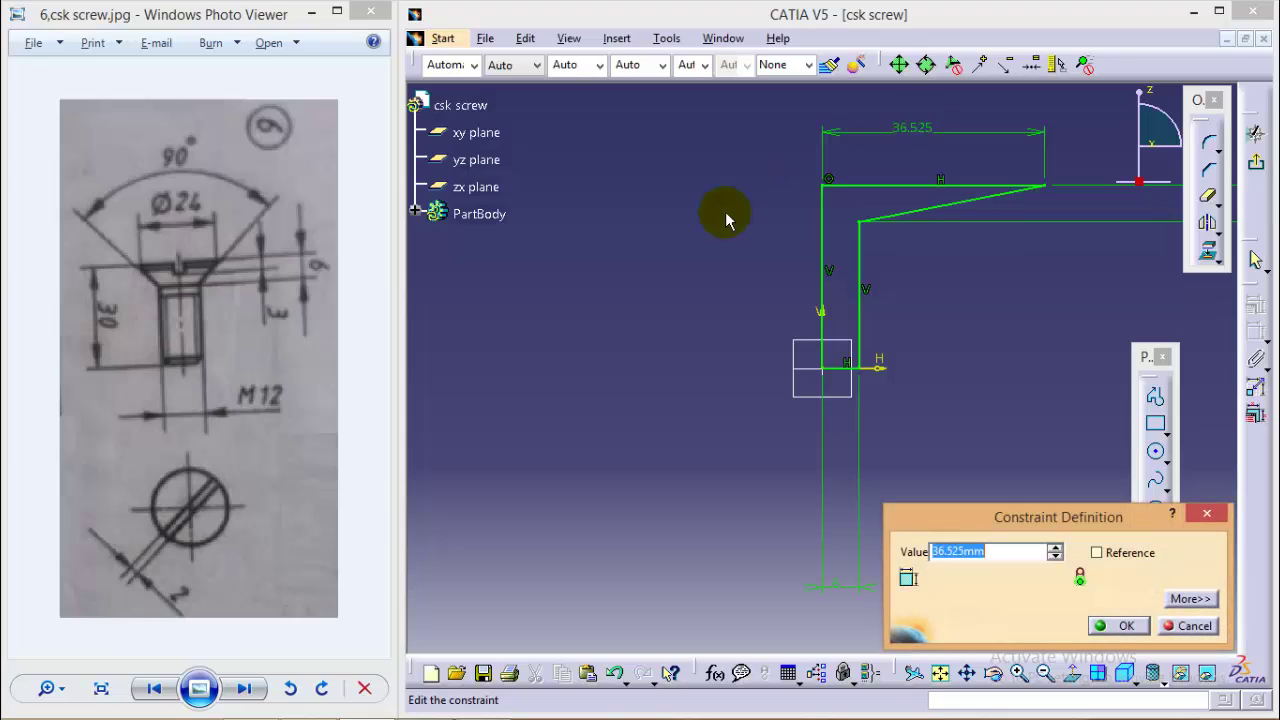
key(Return)
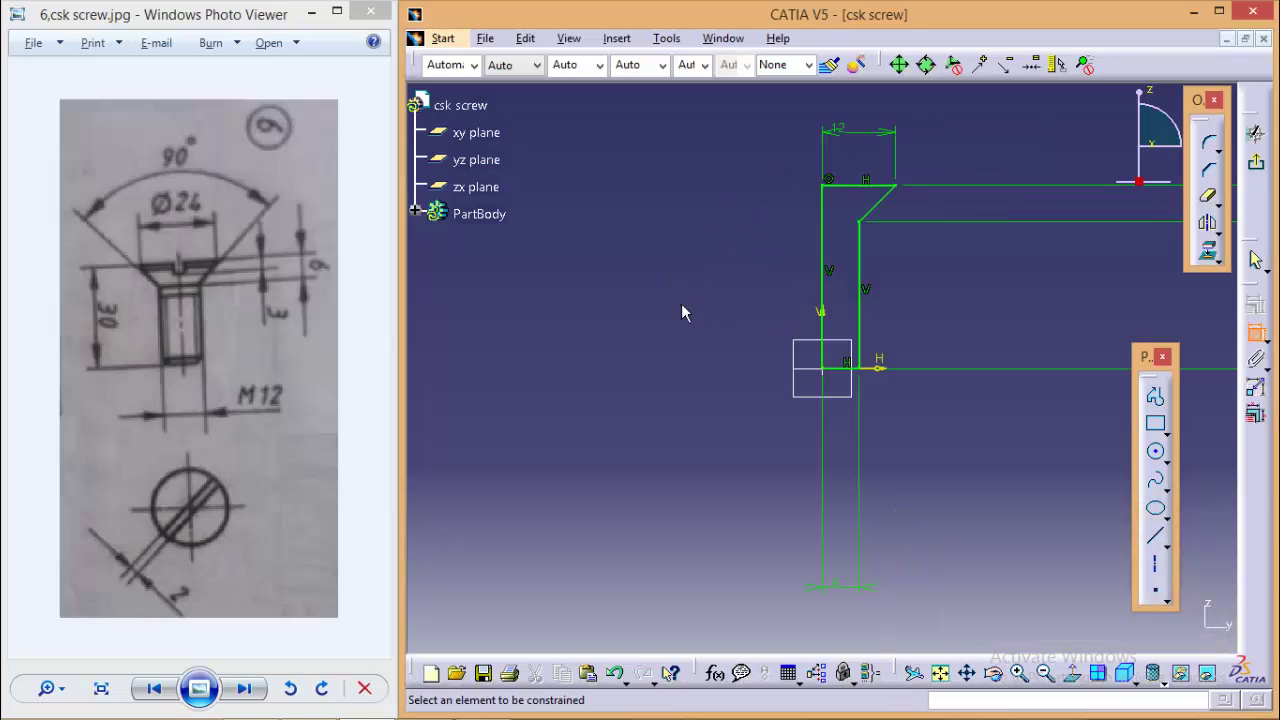
middle_drag(604, 267, 606, 343)
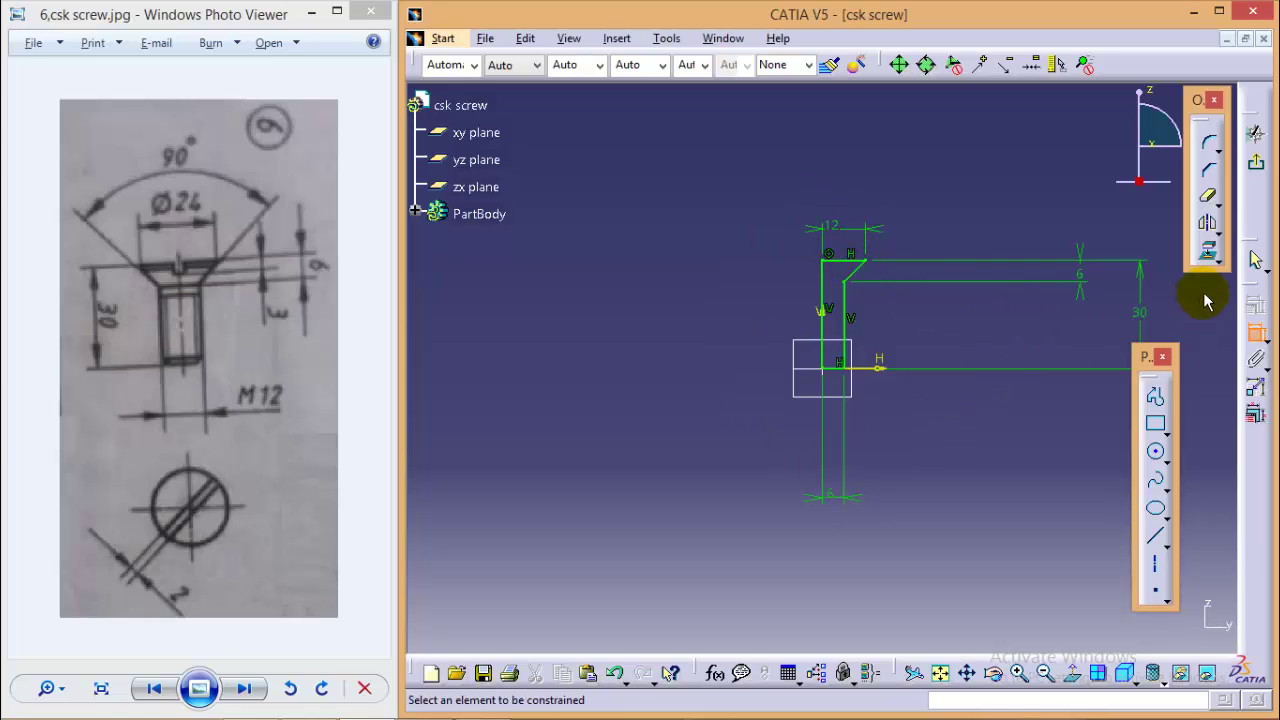
Leave the sketch and revolve the profile 360° about its vertical axis with the Shaft command.
click(1256, 161)
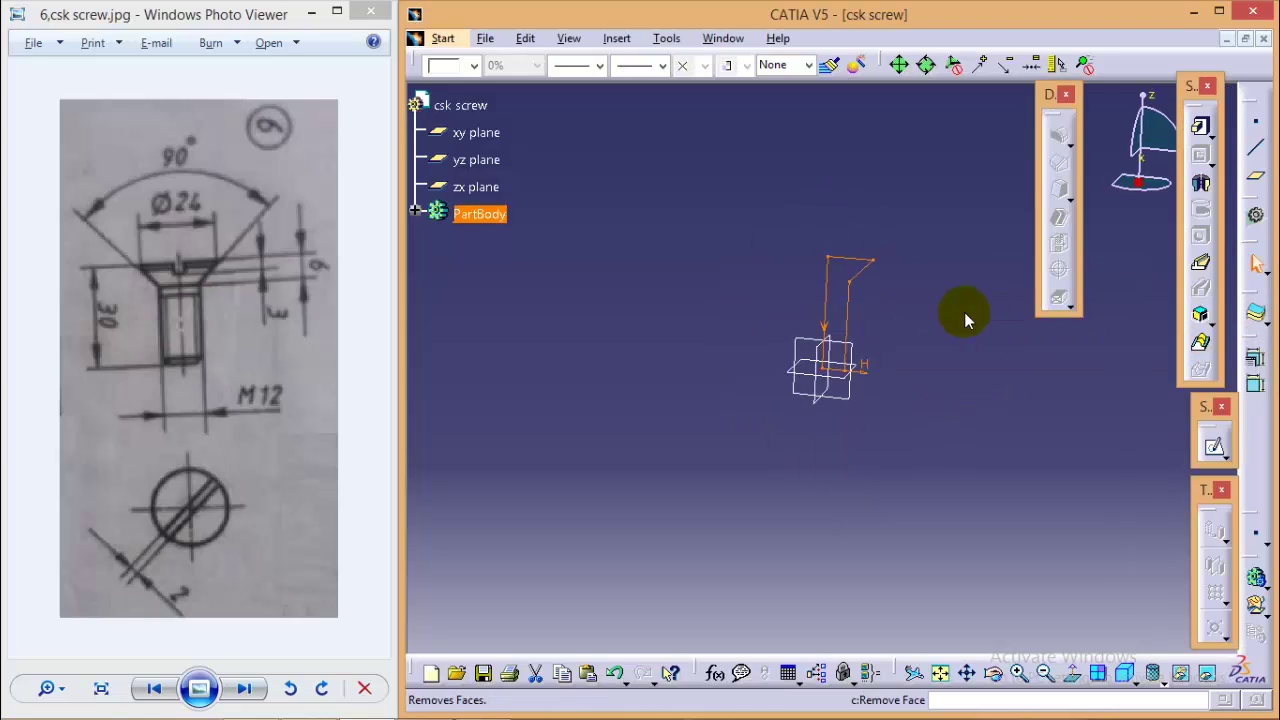
click(1201, 182)
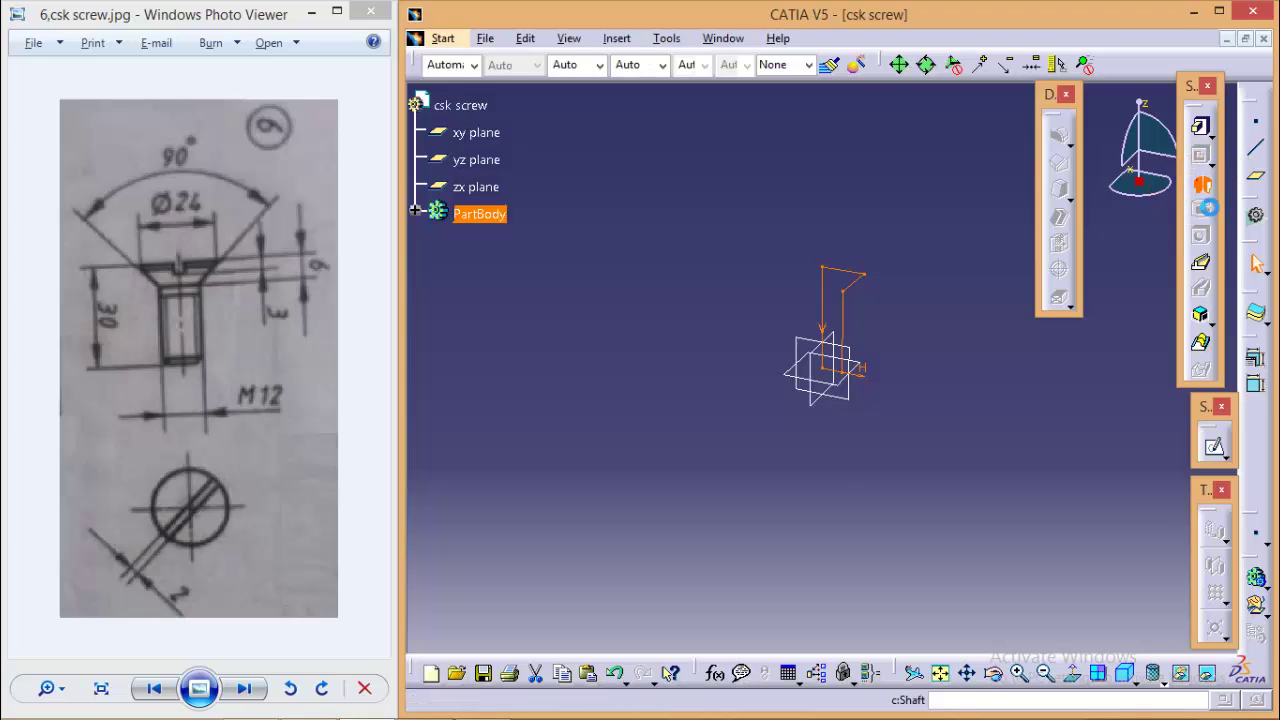
click(838, 340)
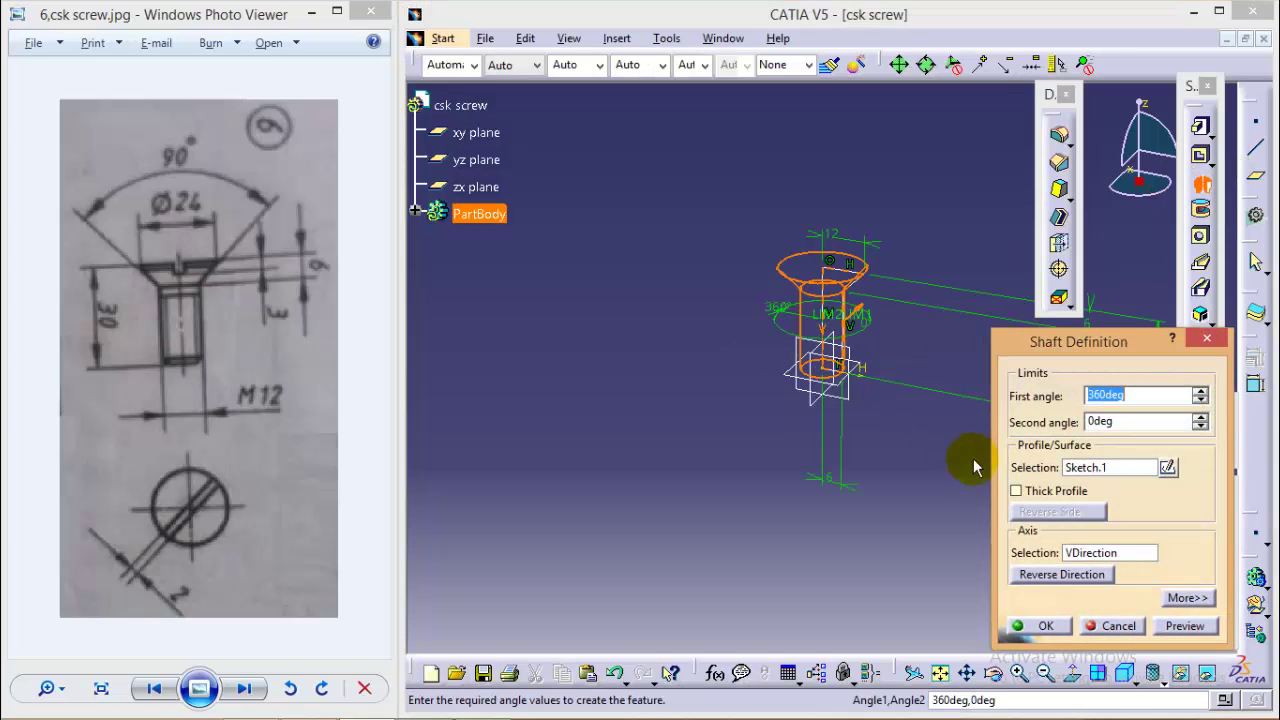
click(1046, 627)
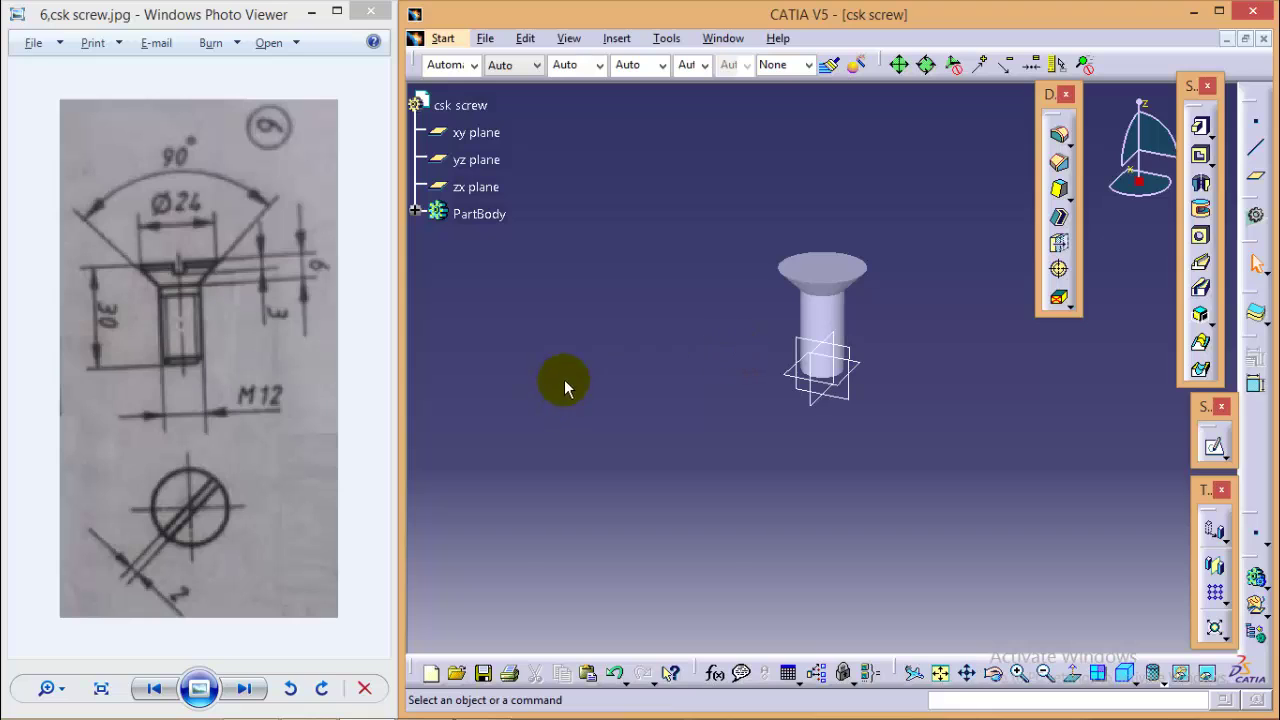
Start a new sketch on the yz plane through the screw's axis.
middle_drag(674, 263, 749, 294)
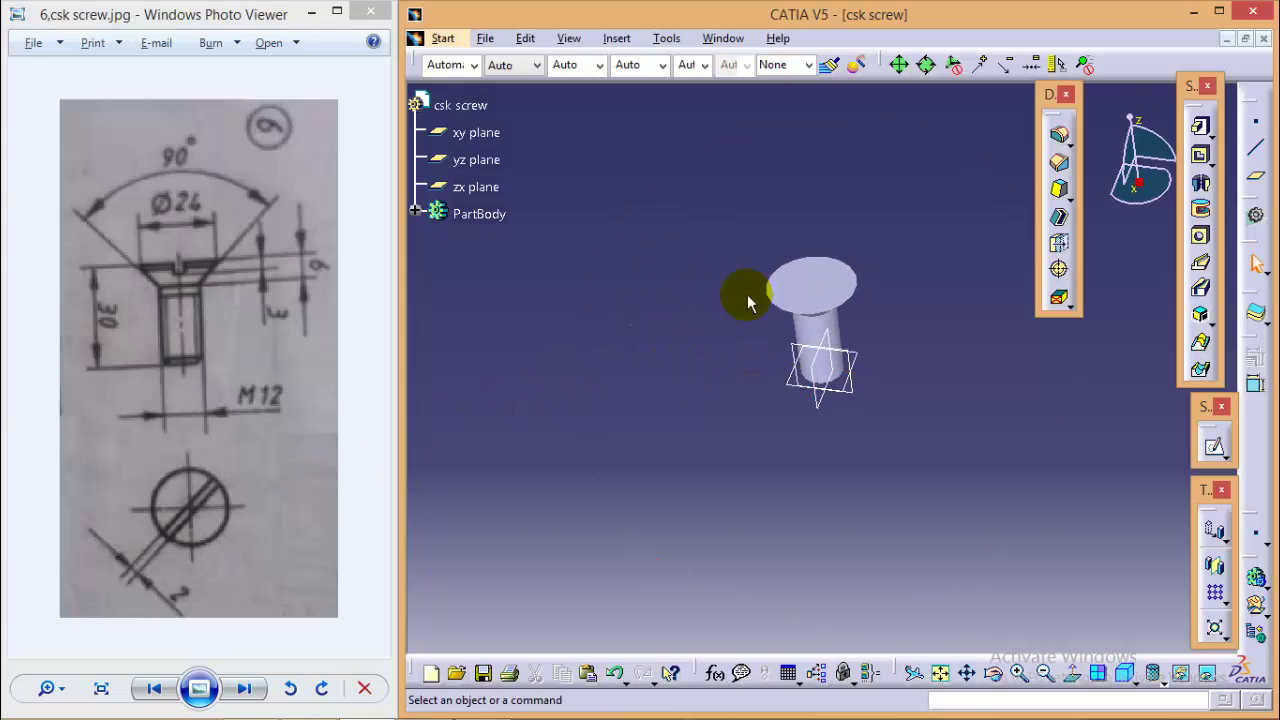
middle_drag(675, 415, 766, 309)
click(822, 346)
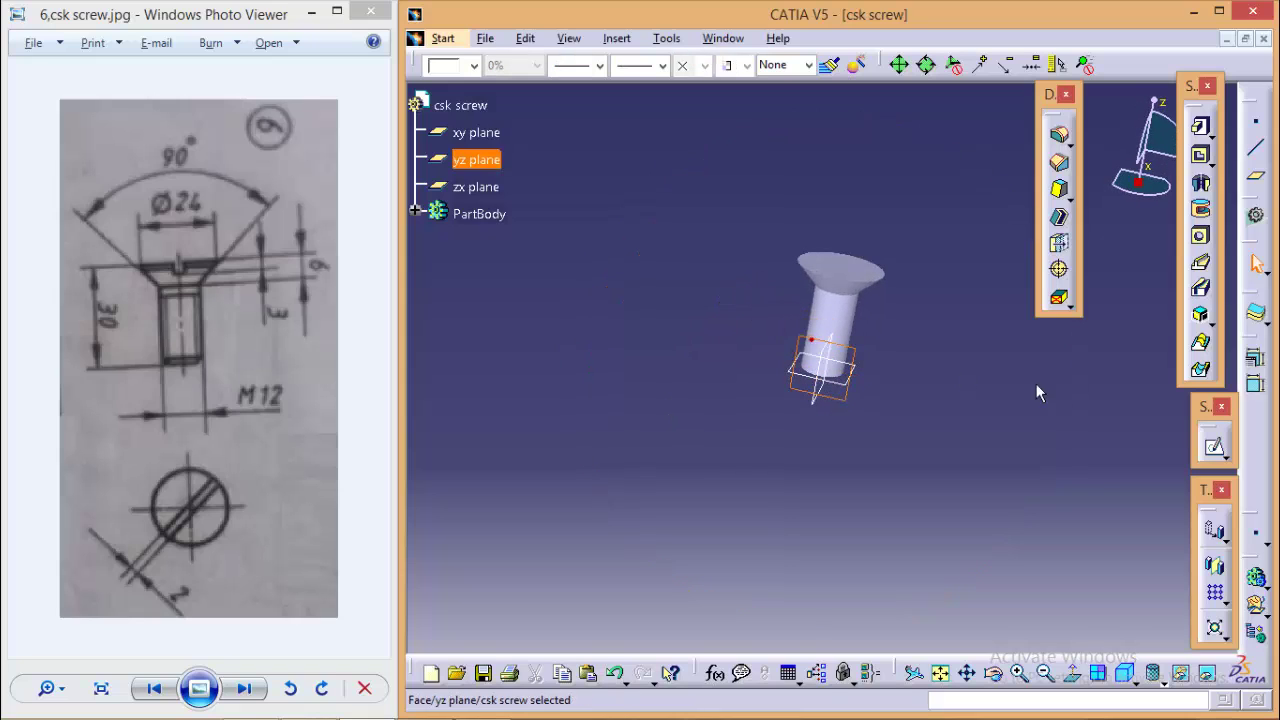
click(1215, 450)
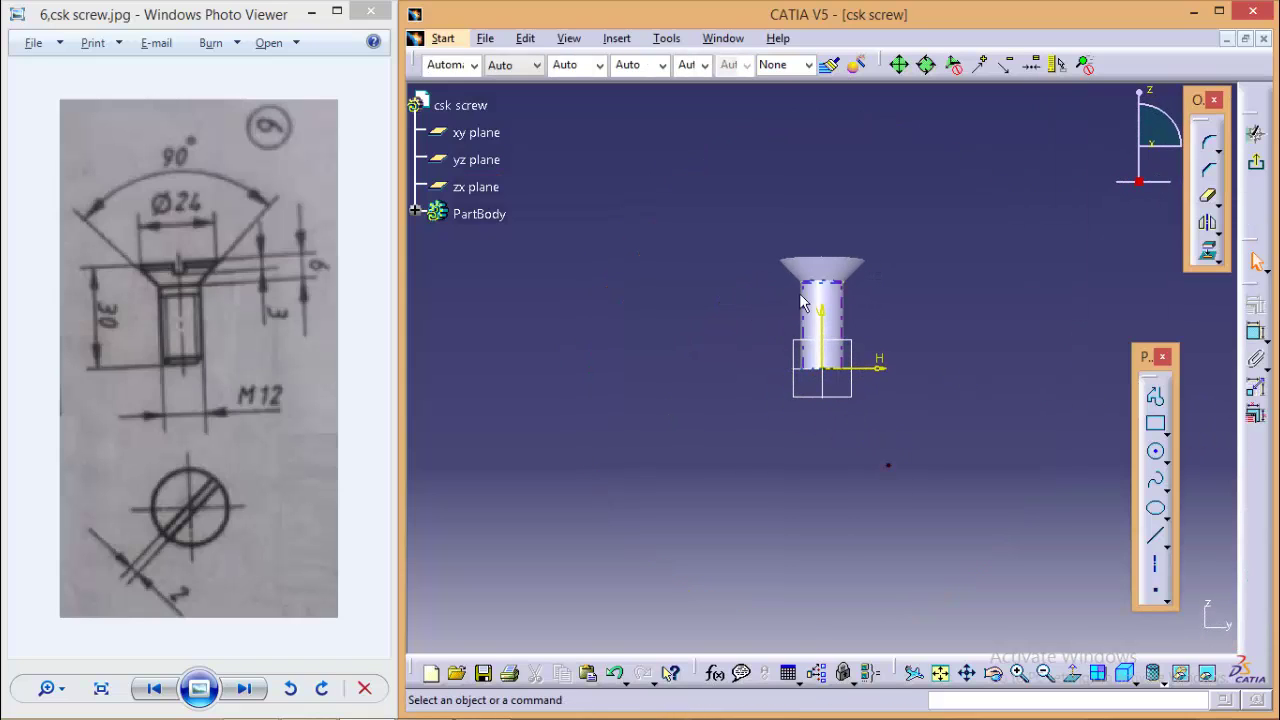
Project the circular top edge of the screw head onto the sketch plane.
mouse_move(822, 262)
middle_down()
mouse_move(746, 409)
mouse_move(771, 323)
mouse_move(660, 377)
mouse_move(802, 276)
middle_up()
click(802, 272)
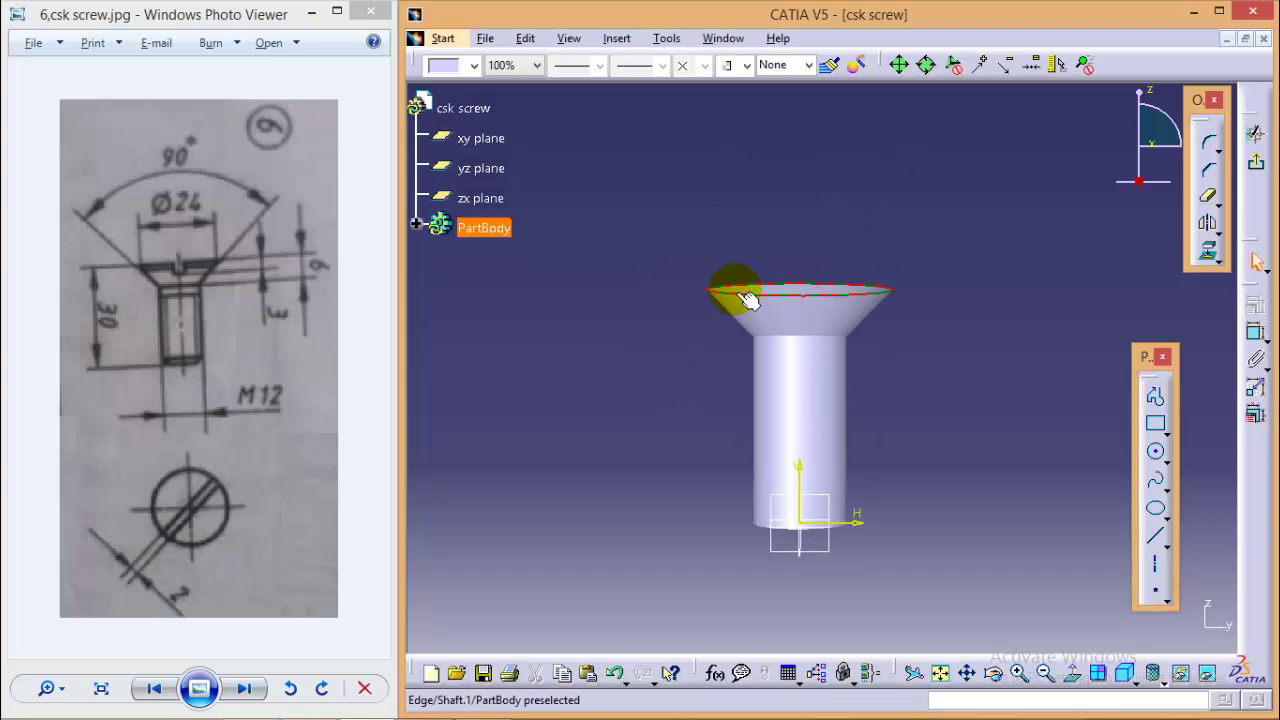
click(1208, 250)
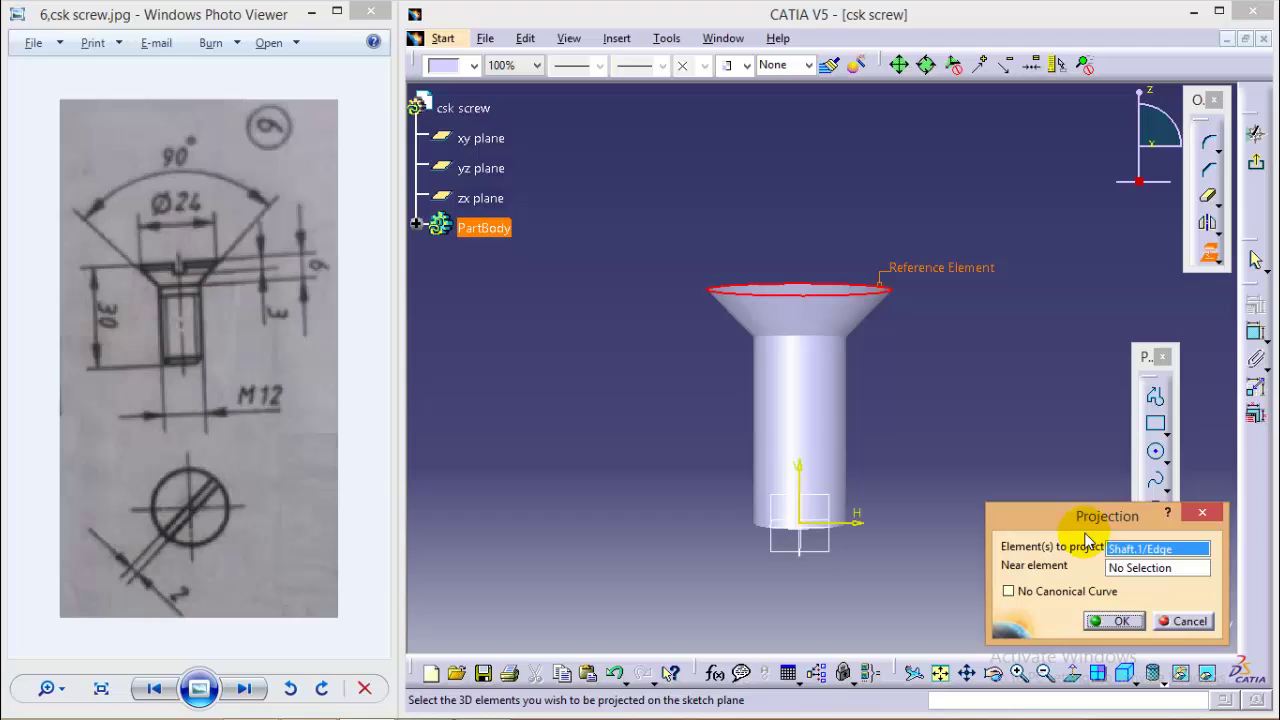
click(1113, 621)
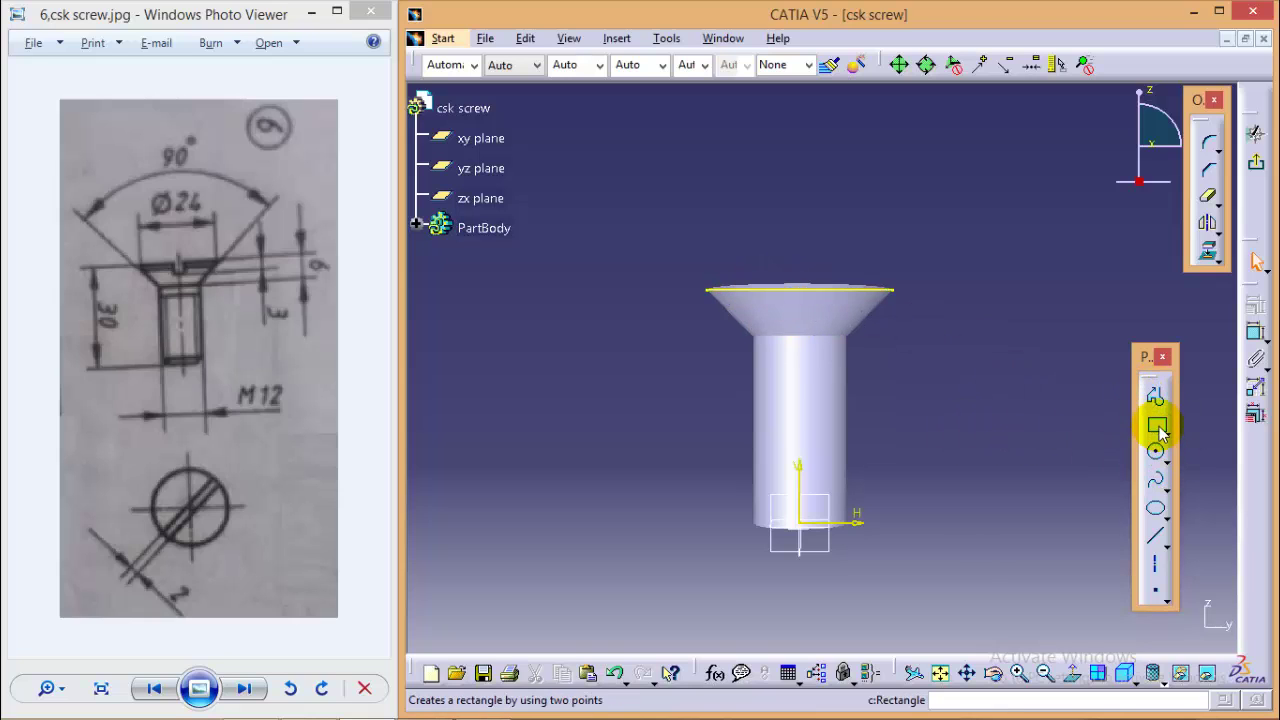
Draw a vertical axis line along the screw's centre, from above the head to below the shank.
click(1156, 565)
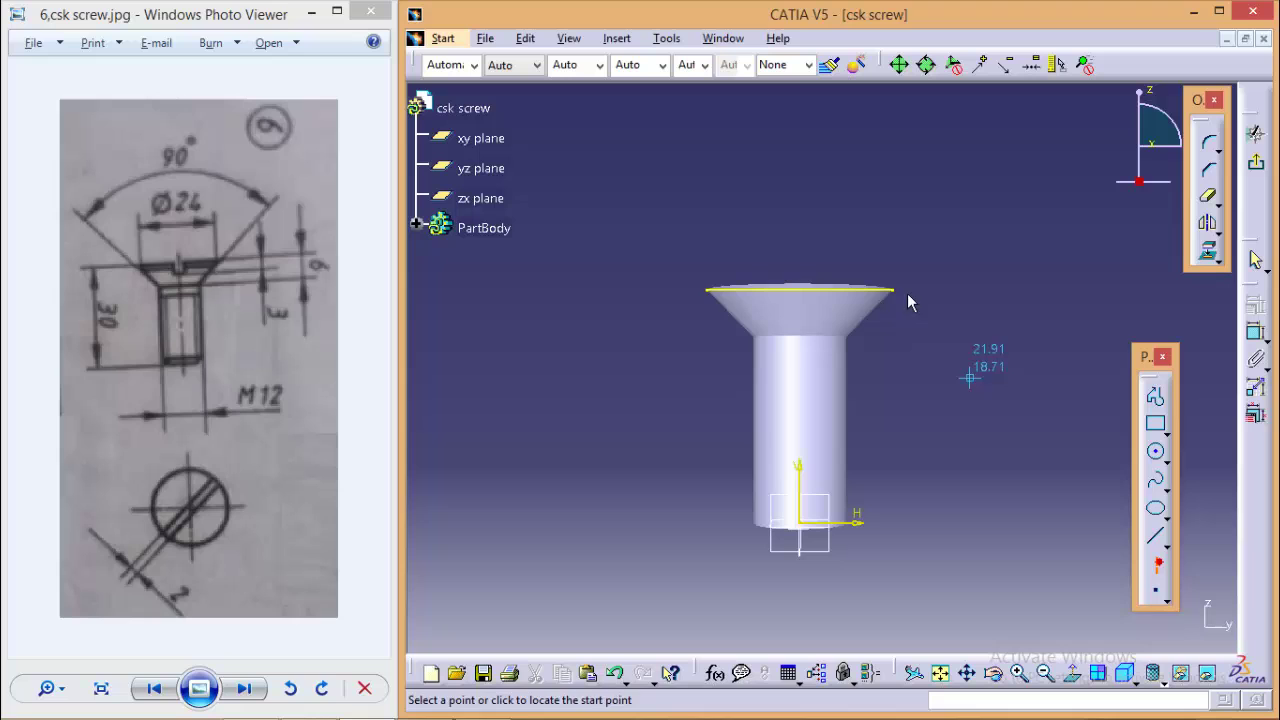
click(799, 145)
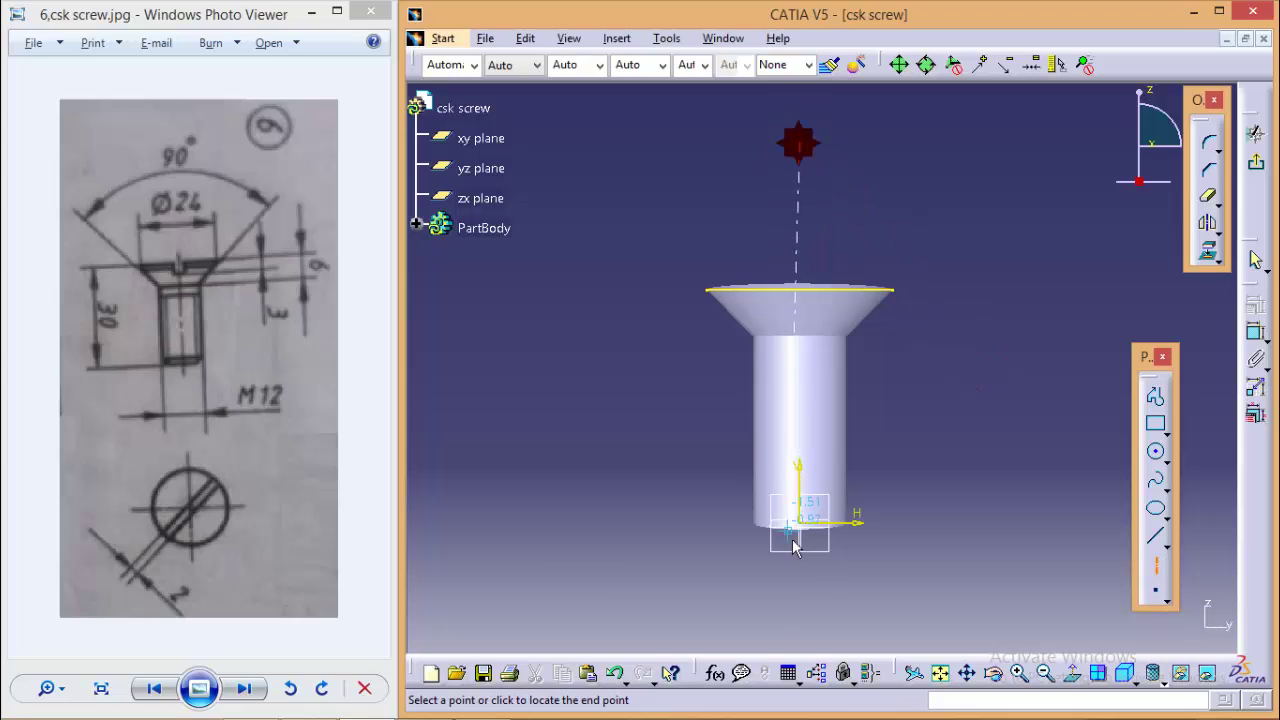
click(803, 600)
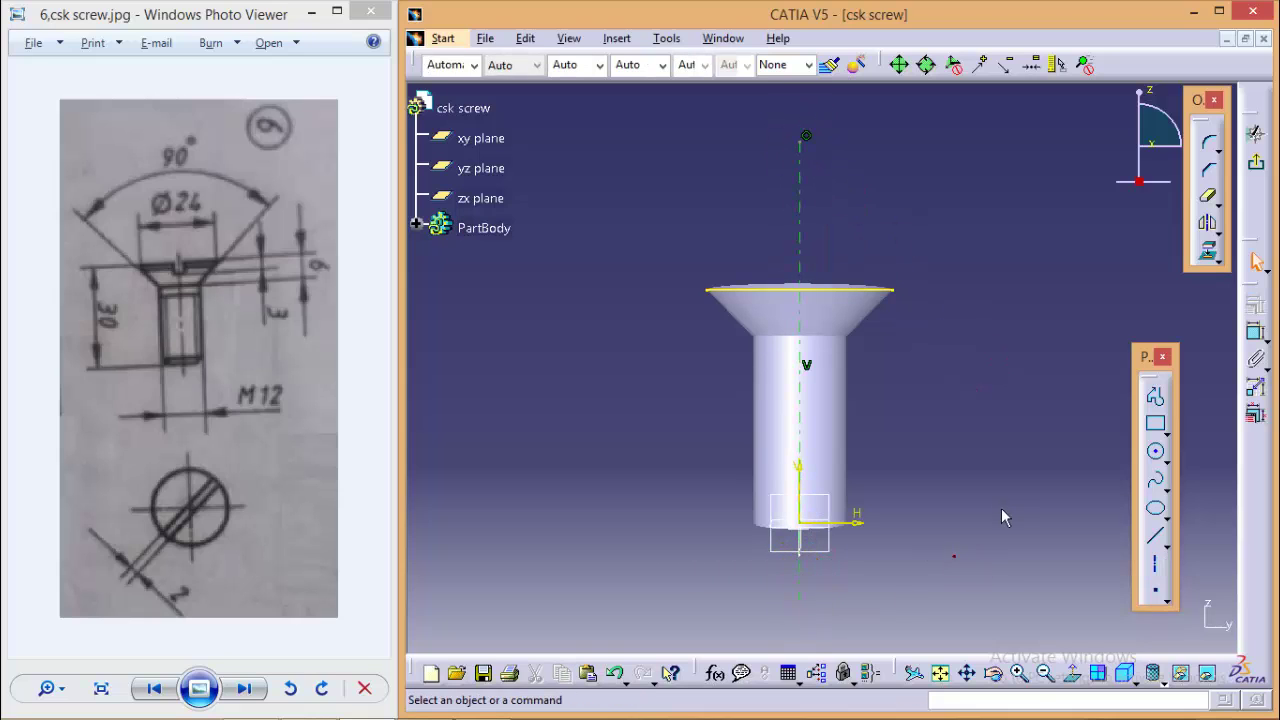
Sketch a rectangle about 4.7 mm wide and 5.3 mm high across the axis line, just above the head.
click(1157, 400)
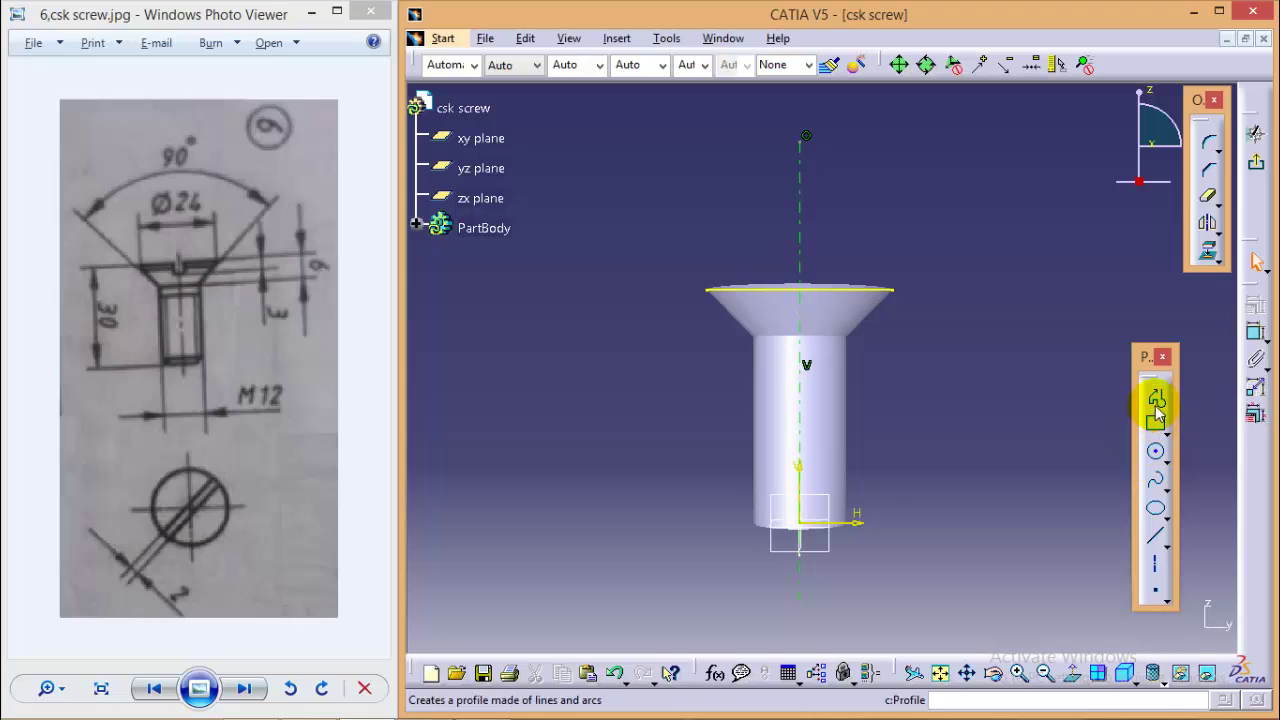
click(1157, 428)
click(791, 212)
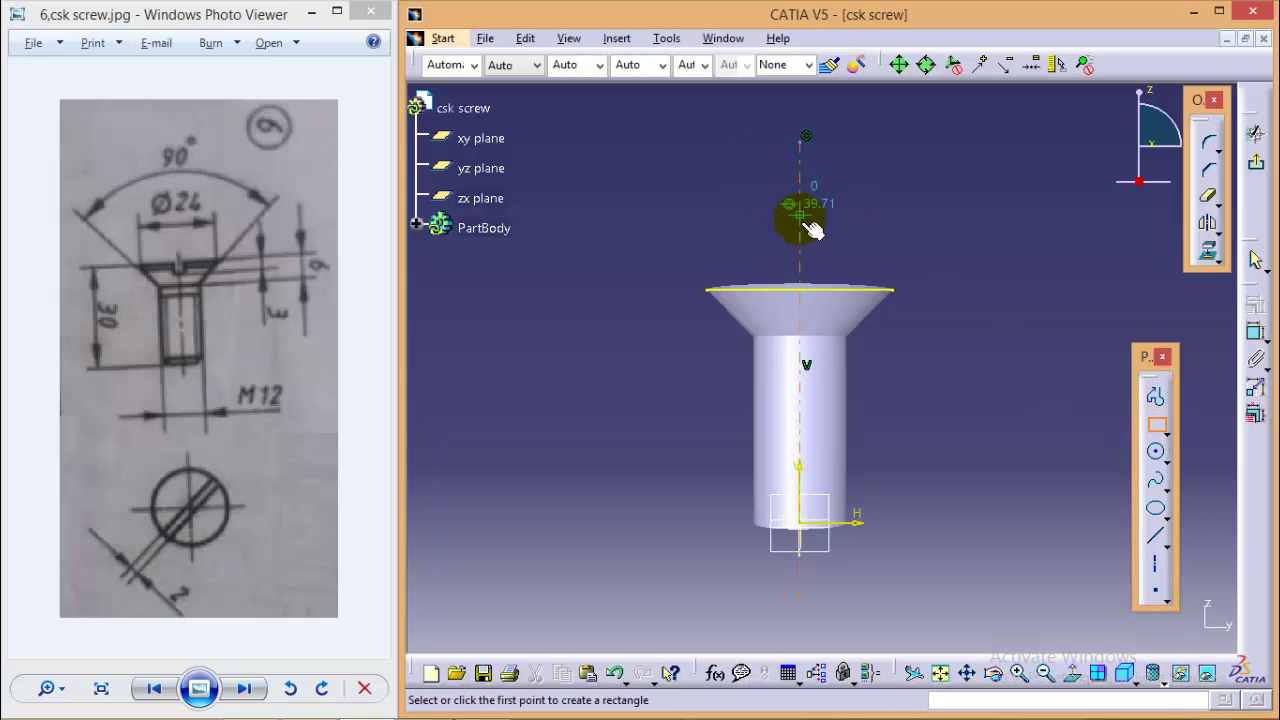
click(819, 255)
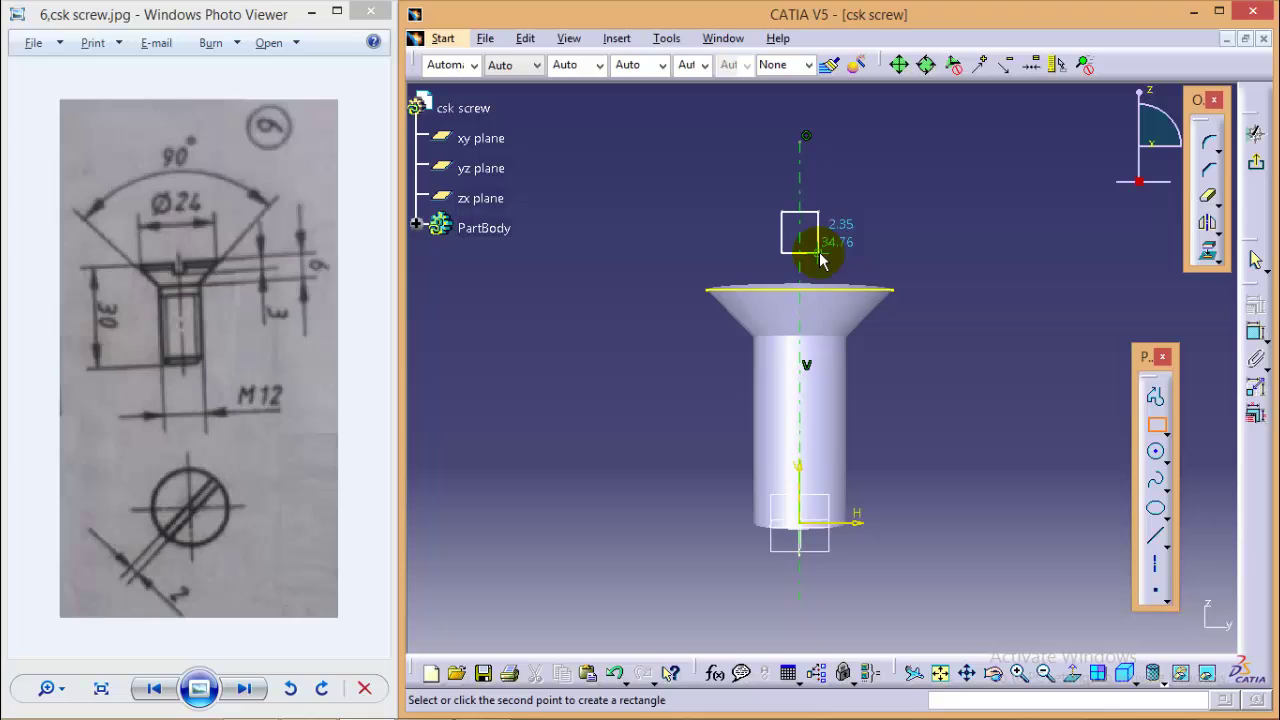
click(985, 335)
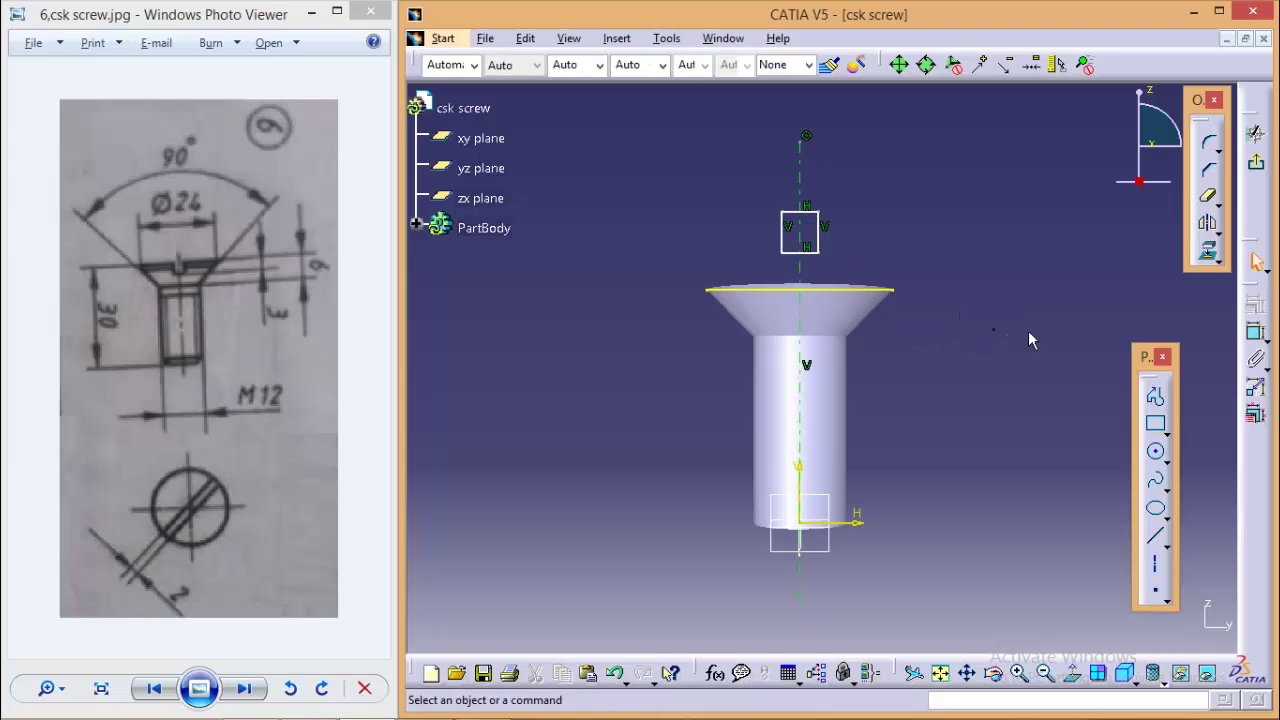
Dimension the rectangle's vertical side and set its height to 3 mm.
click(1255, 333)
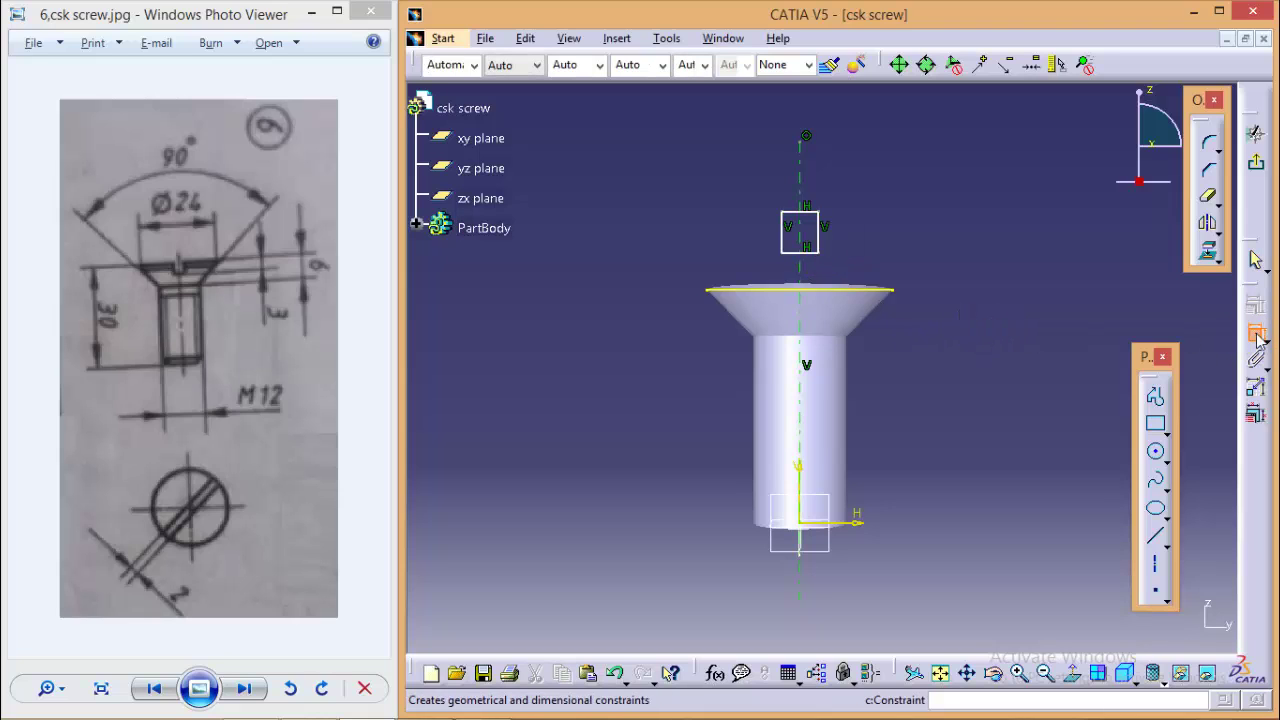
click(903, 234)
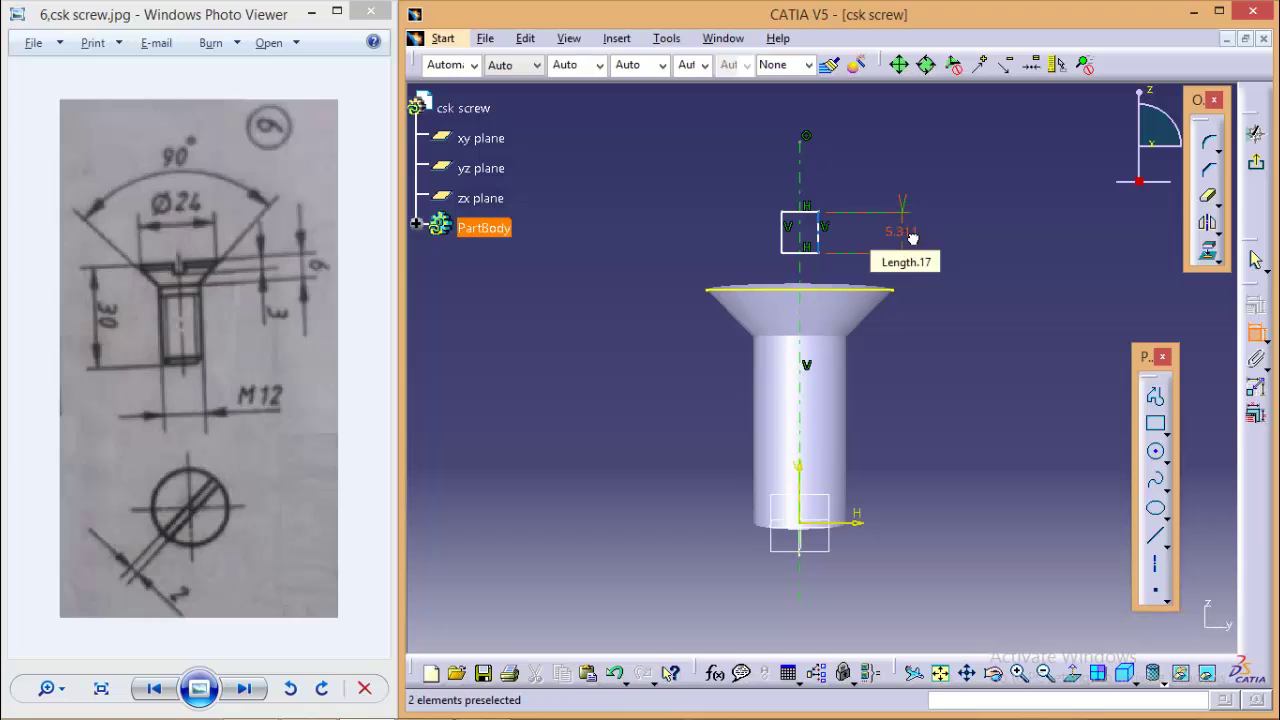
double_click(912, 238)
text(3mm)
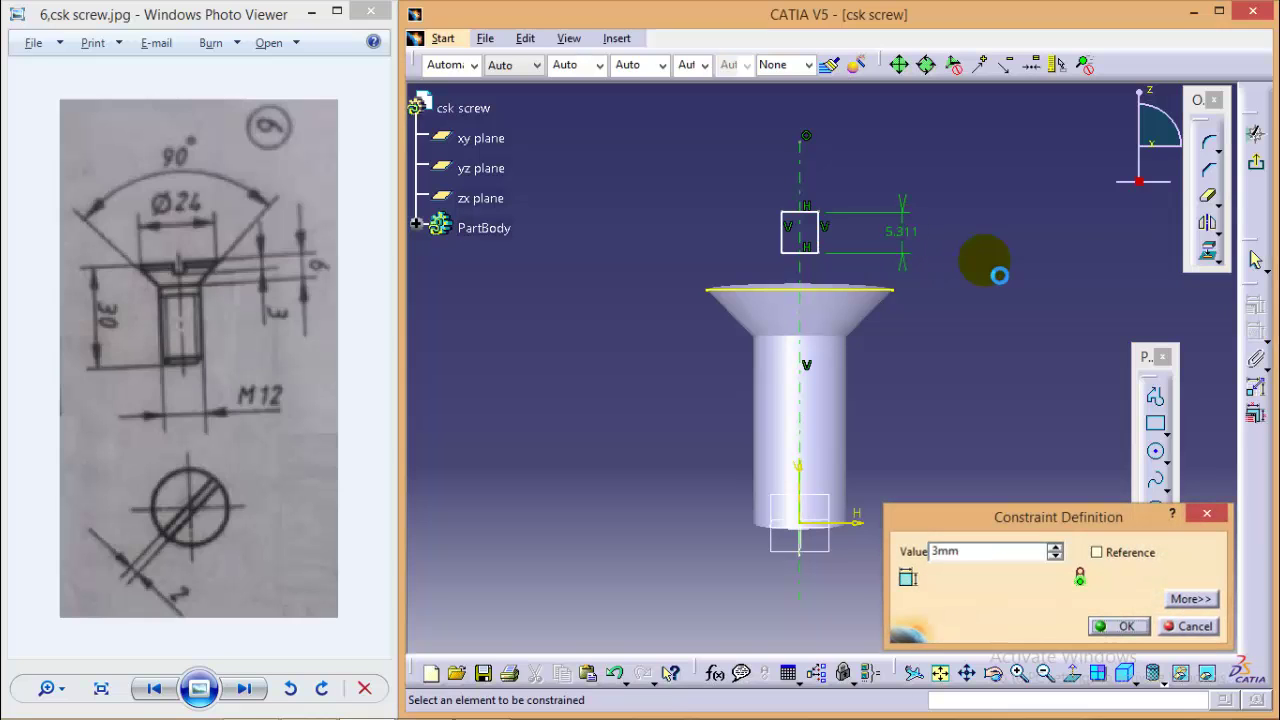
key(Return)
Dimension the rectangle's top line and set its width to 2 mm.
click(799, 233)
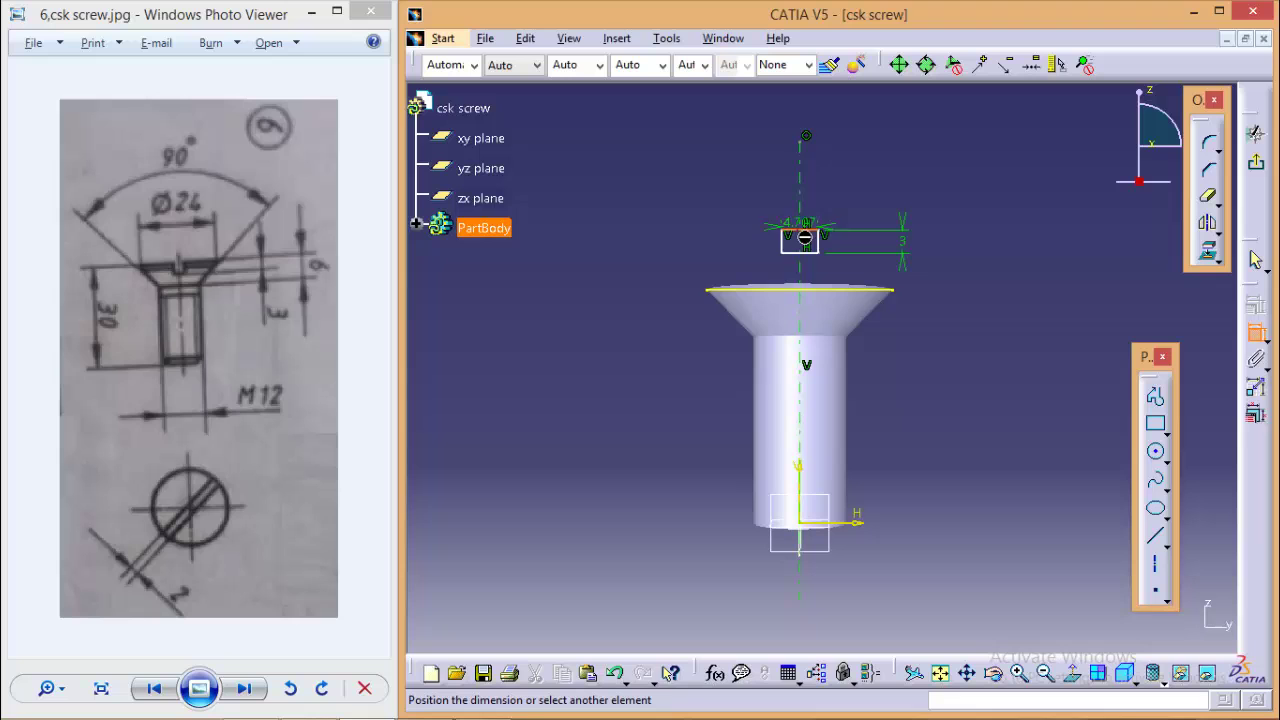
click(798, 116)
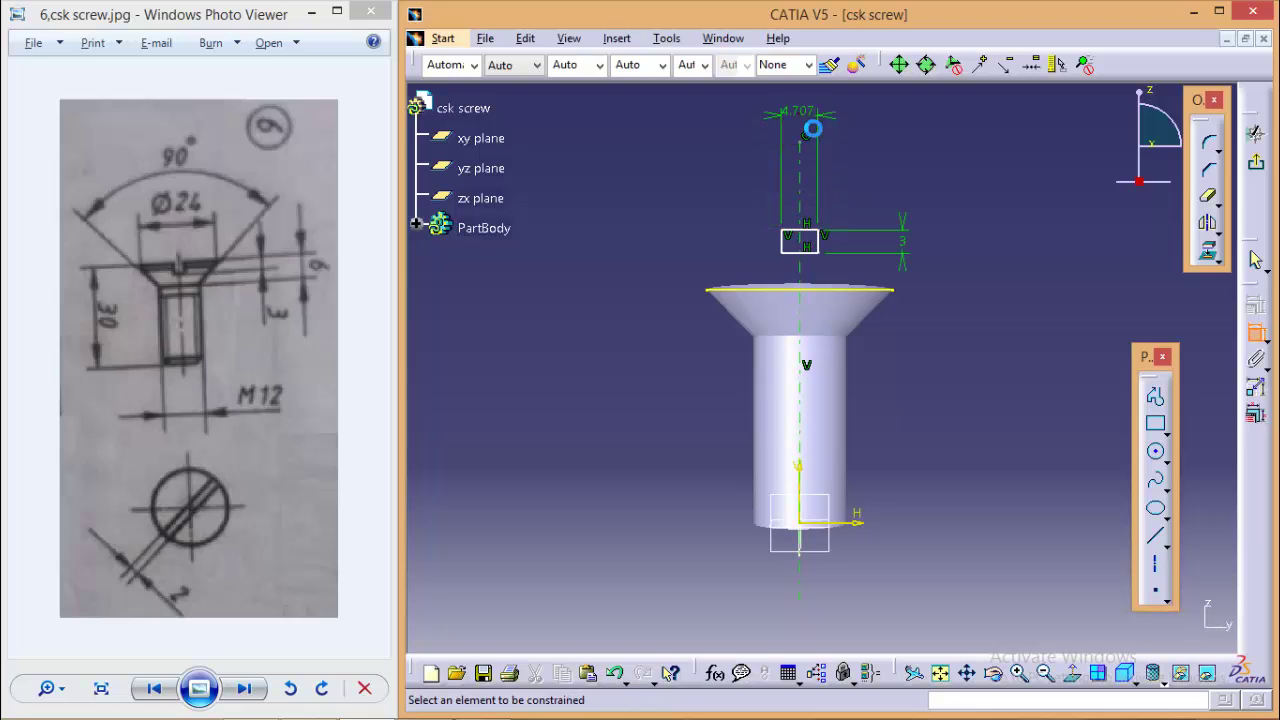
double_click(800, 112)
text(2)
key(Return)
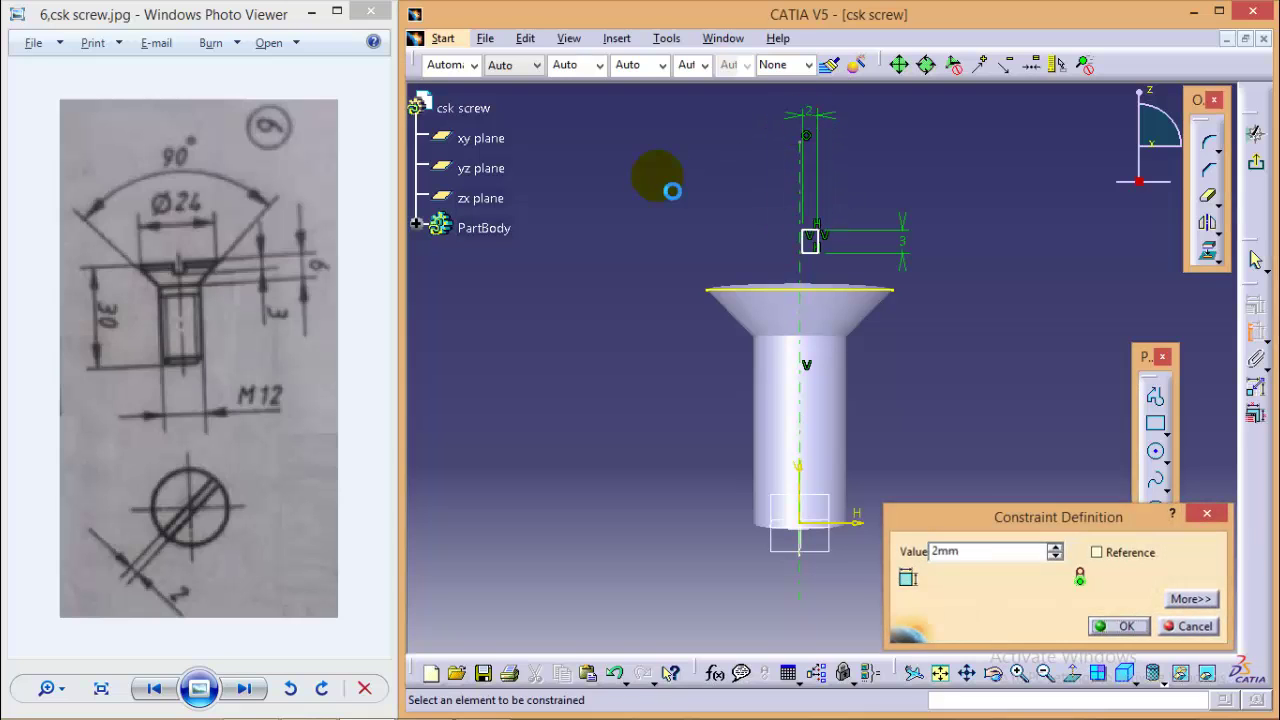
mouse_move(999, 320)
middle_down()
mouse_move(1014, 286)
mouse_move(991, 309)
mouse_move(991, 380)
middle_up()
click(818, 184)
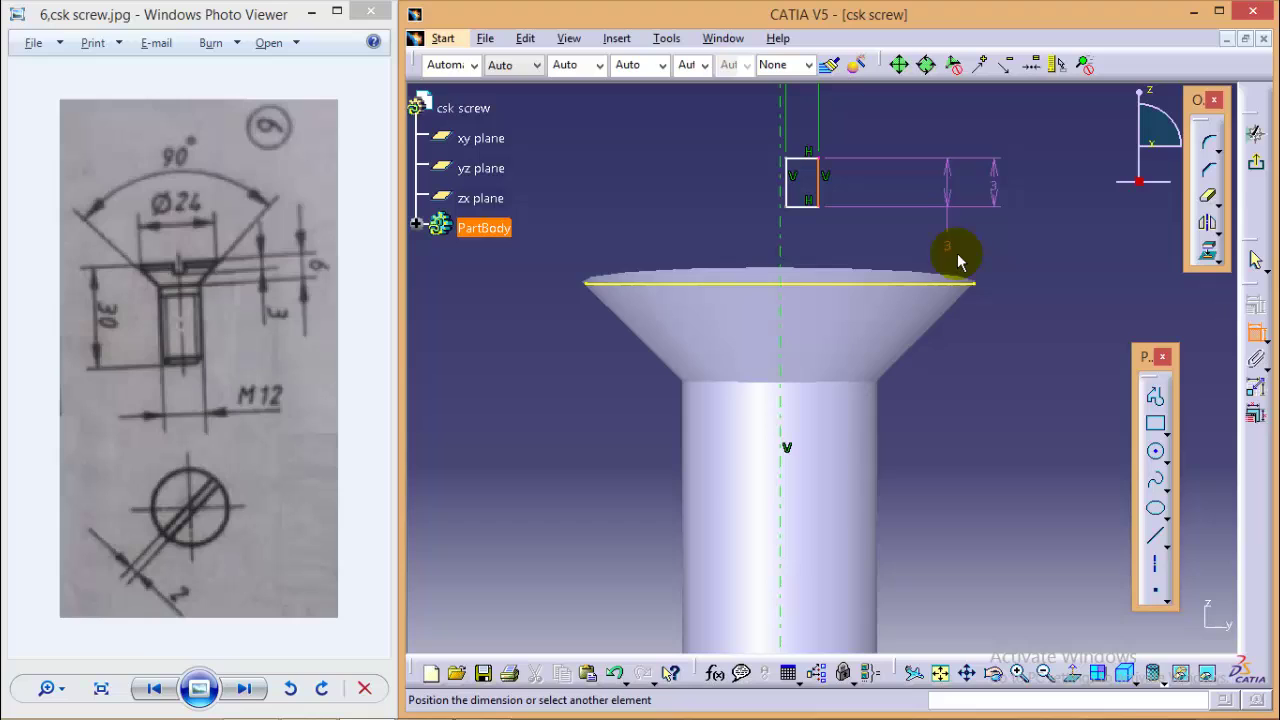
click(990, 266)
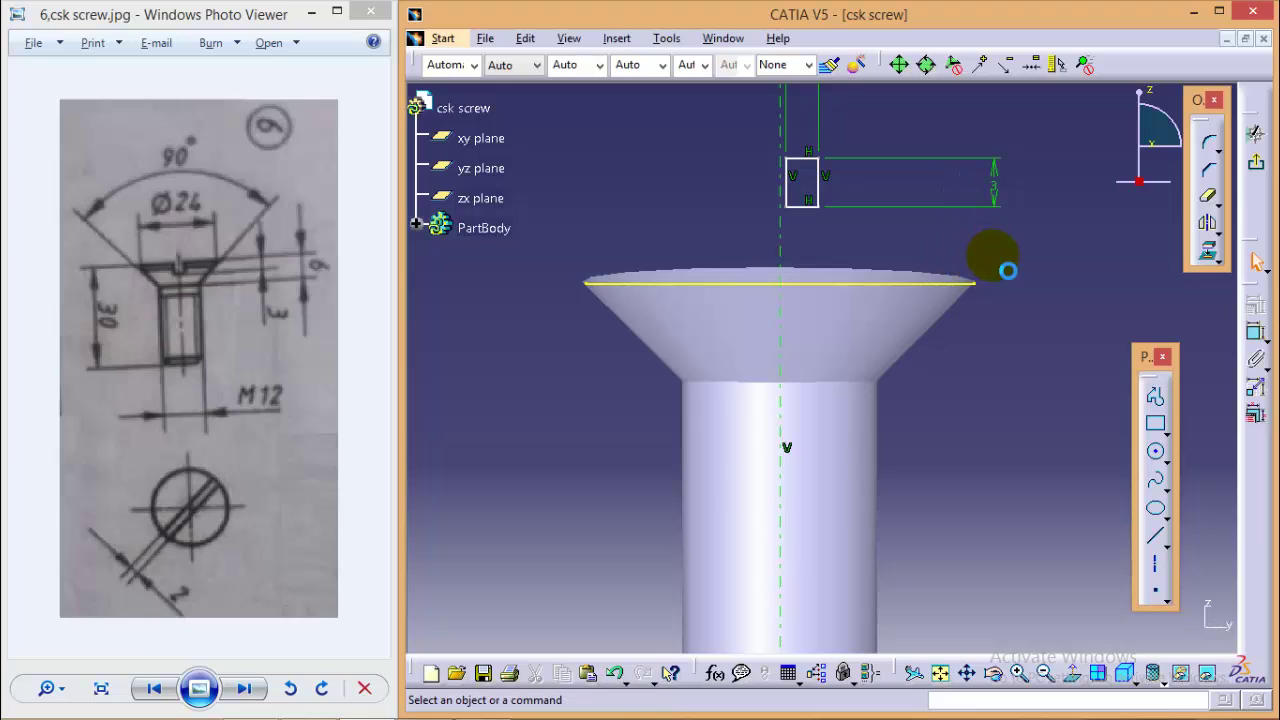
Constrain the rectangle's two vertical sides to be symmetric about the vertical axis line.
click(818, 196)
ctrl+click(787, 187)
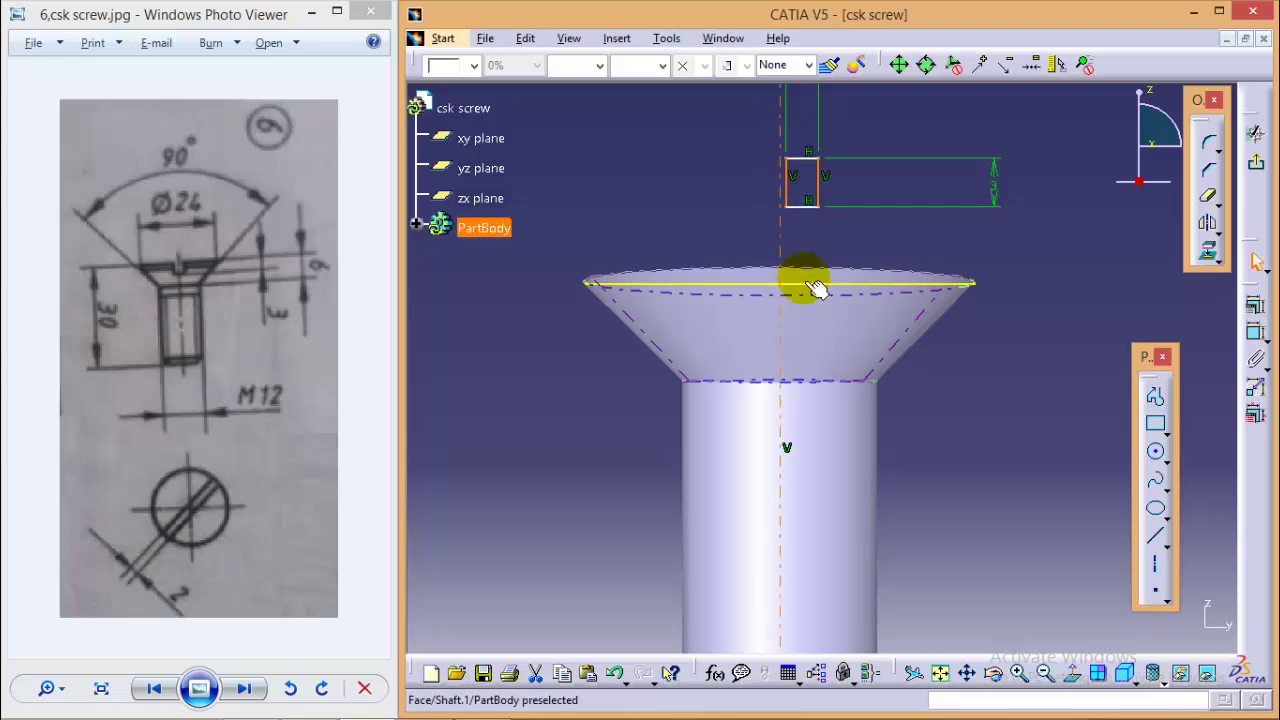
click(1256, 330)
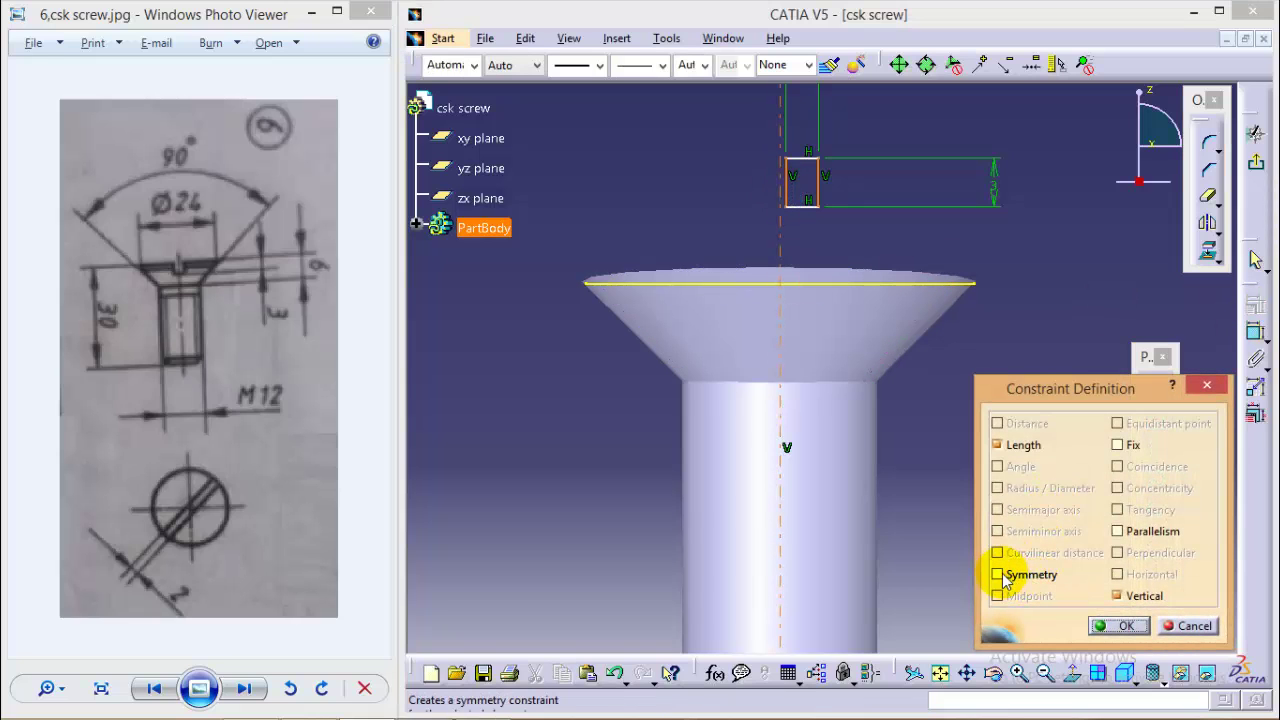
click(997, 574)
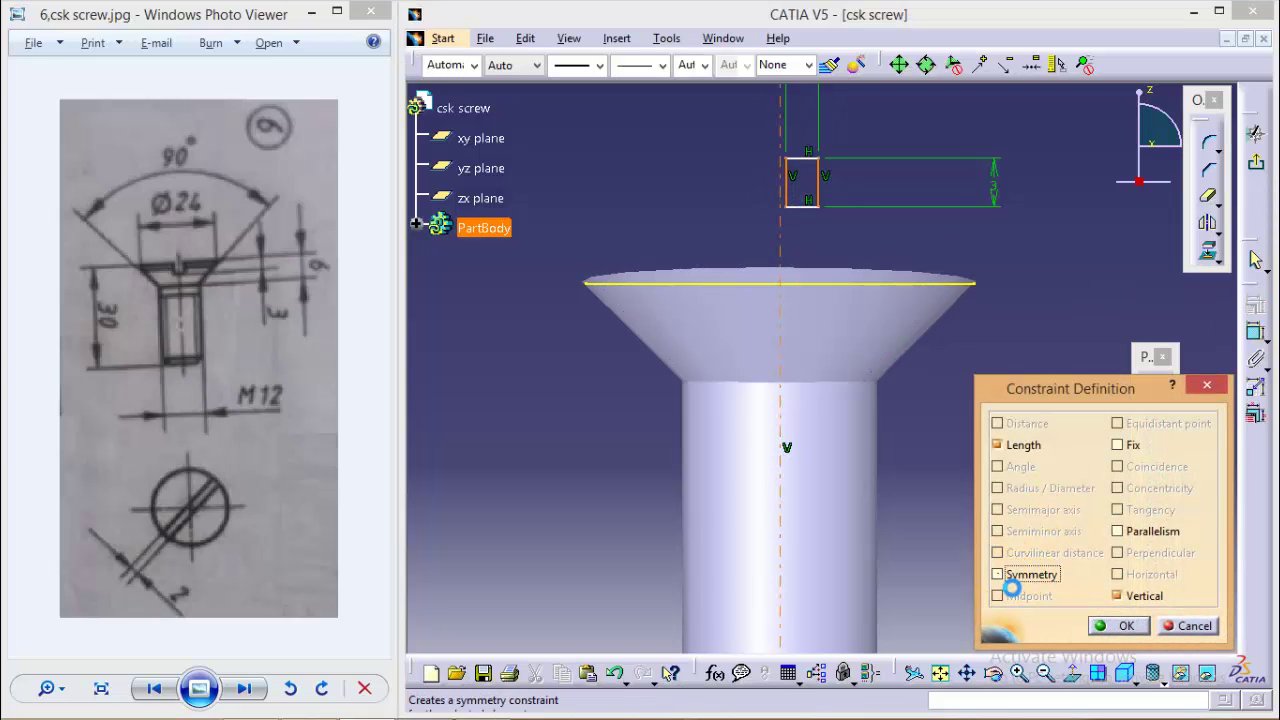
click(1118, 625)
Make the rectangle's top line coincident with the projected head edge.
mouse_move(1043, 237)
middle_down()
mouse_move(1020, 357)
mouse_move(966, 417)
mouse_move(1000, 266)
middle_up()
click(795, 170)
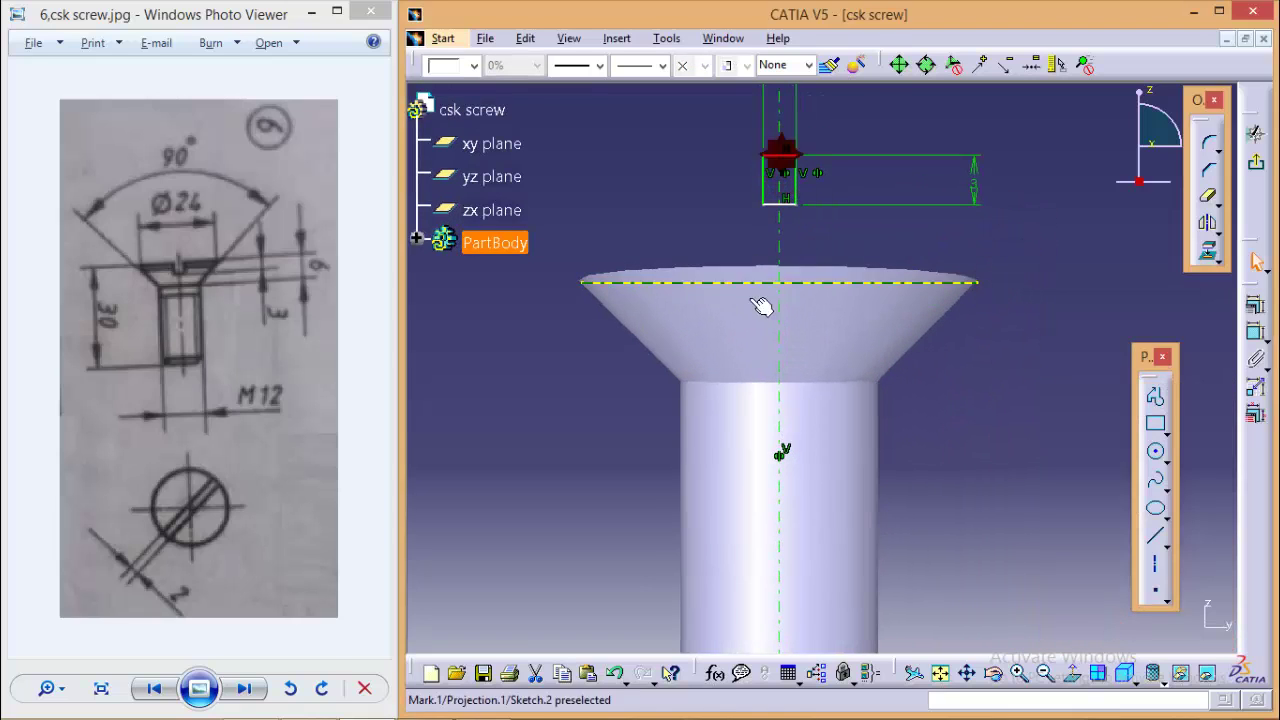
ctrl+click(783, 283)
click(1254, 305)
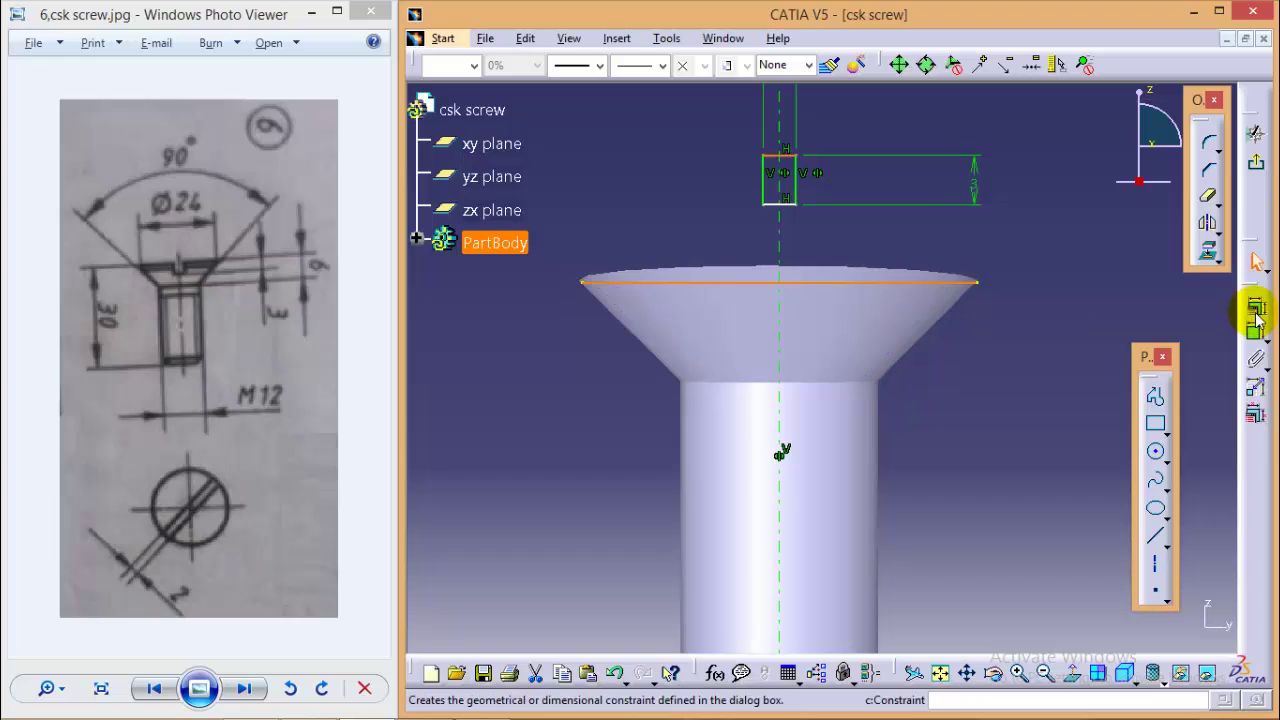
click(1118, 466)
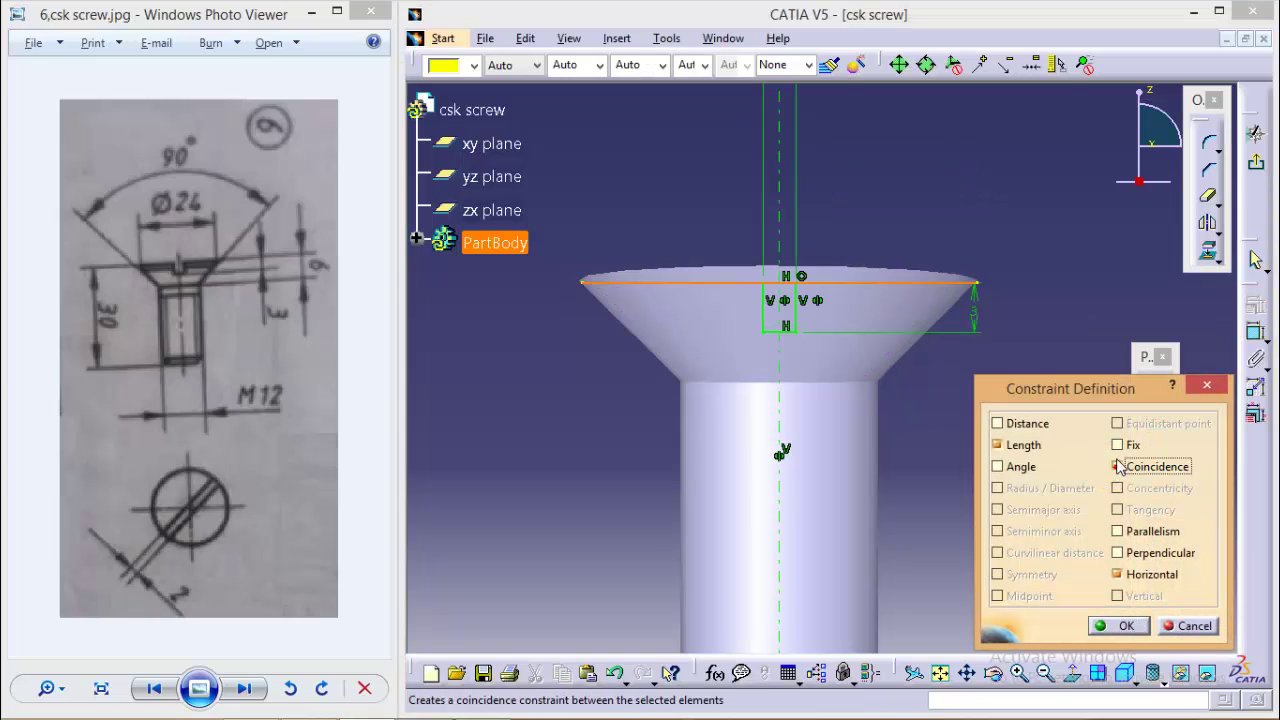
click(1126, 627)
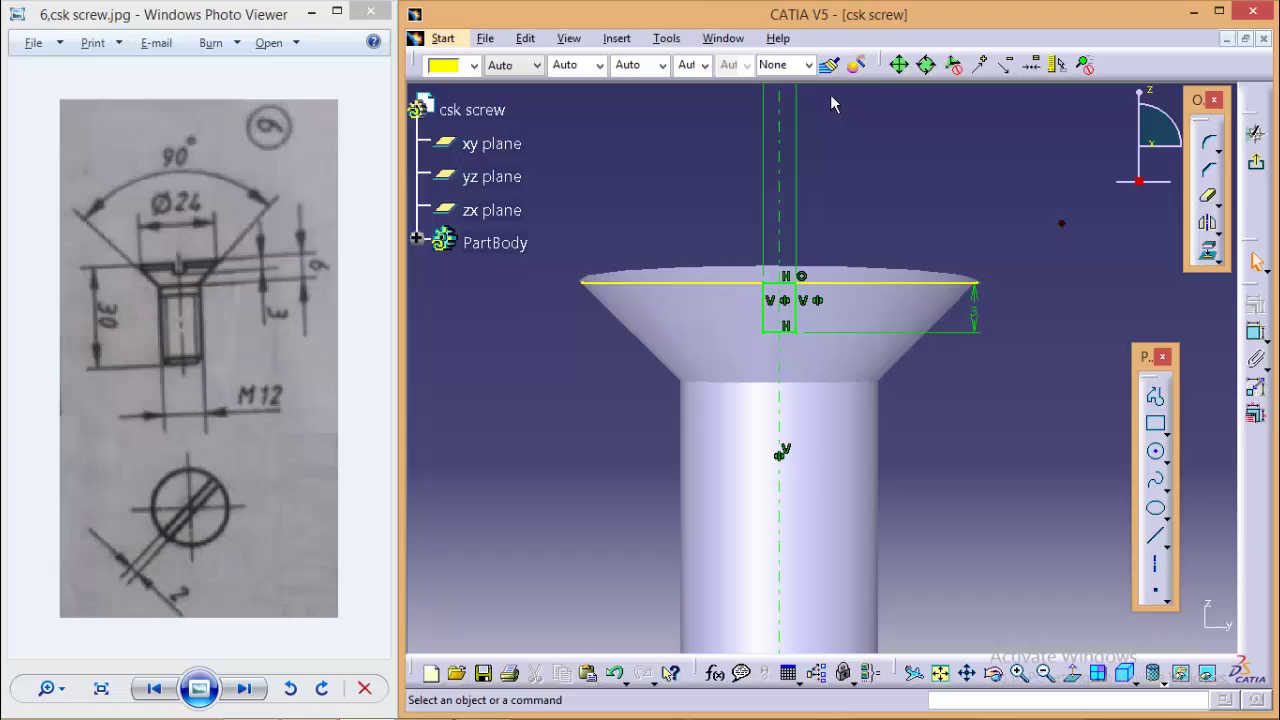
Run Sketch Analysis and examine the status of the rectangle profile and the projected line.
click(666, 38)
click(710, 320)
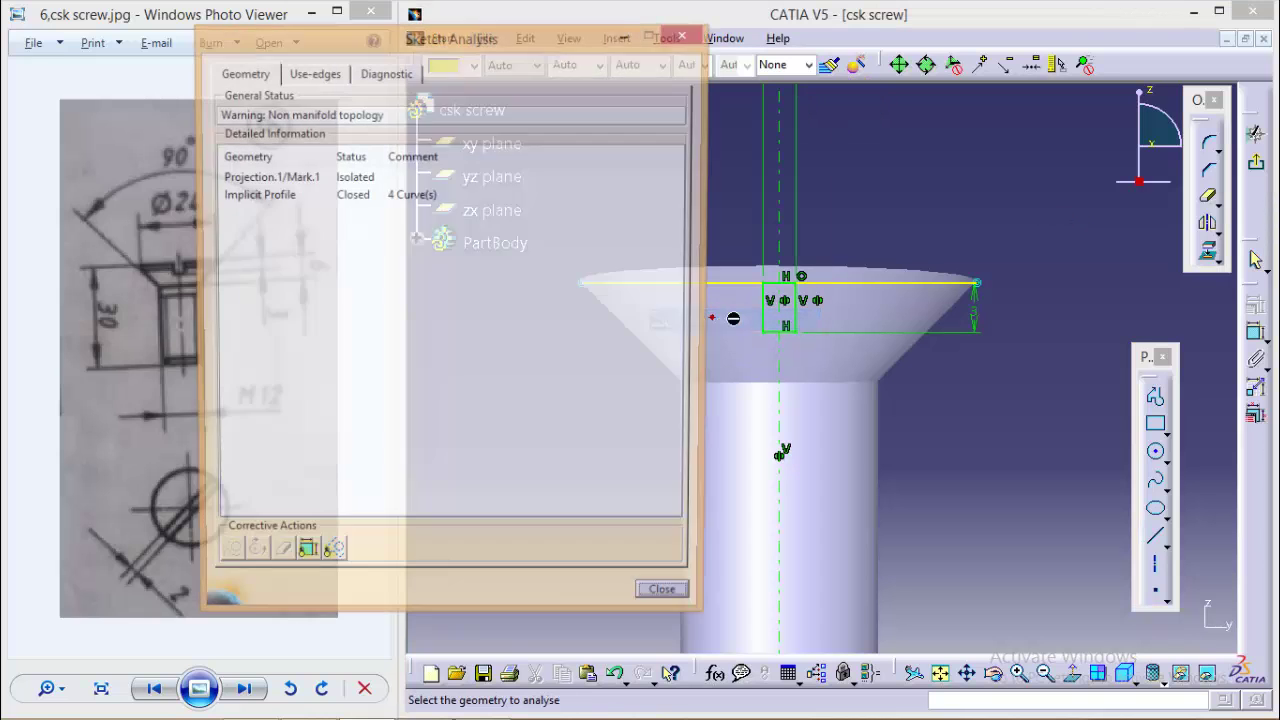
drag(425, 40, 266, 16)
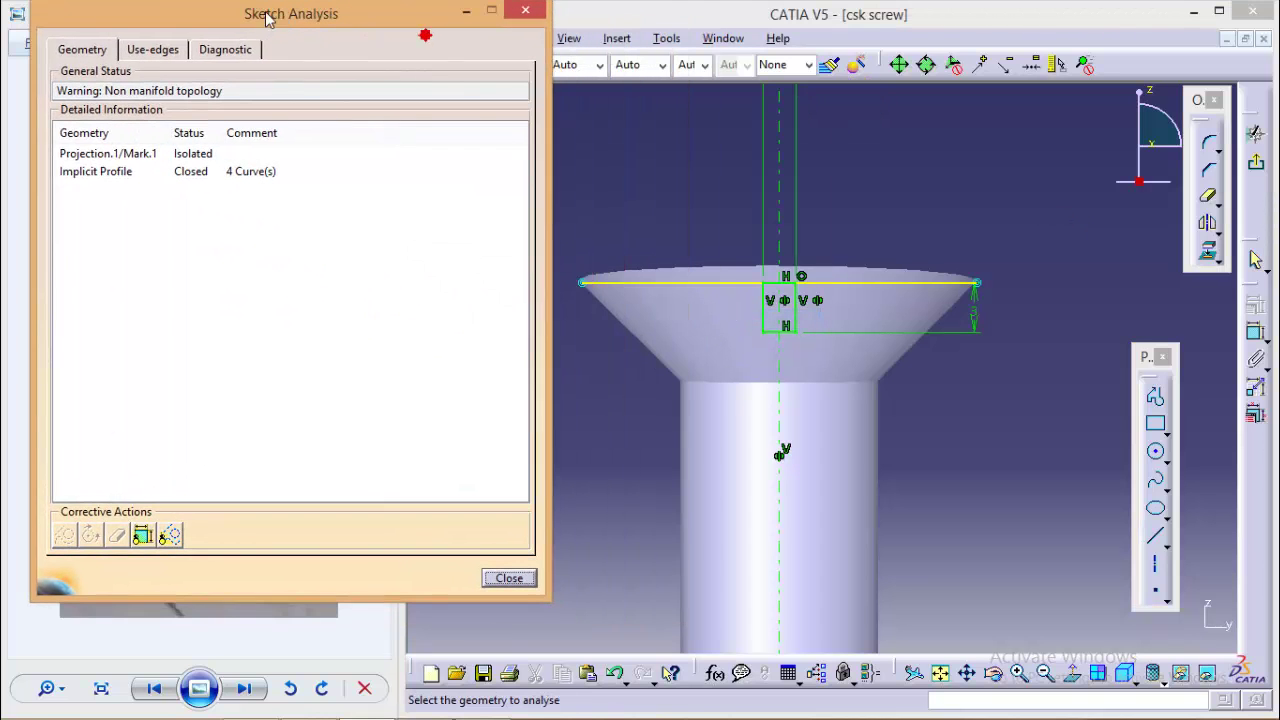
click(116, 176)
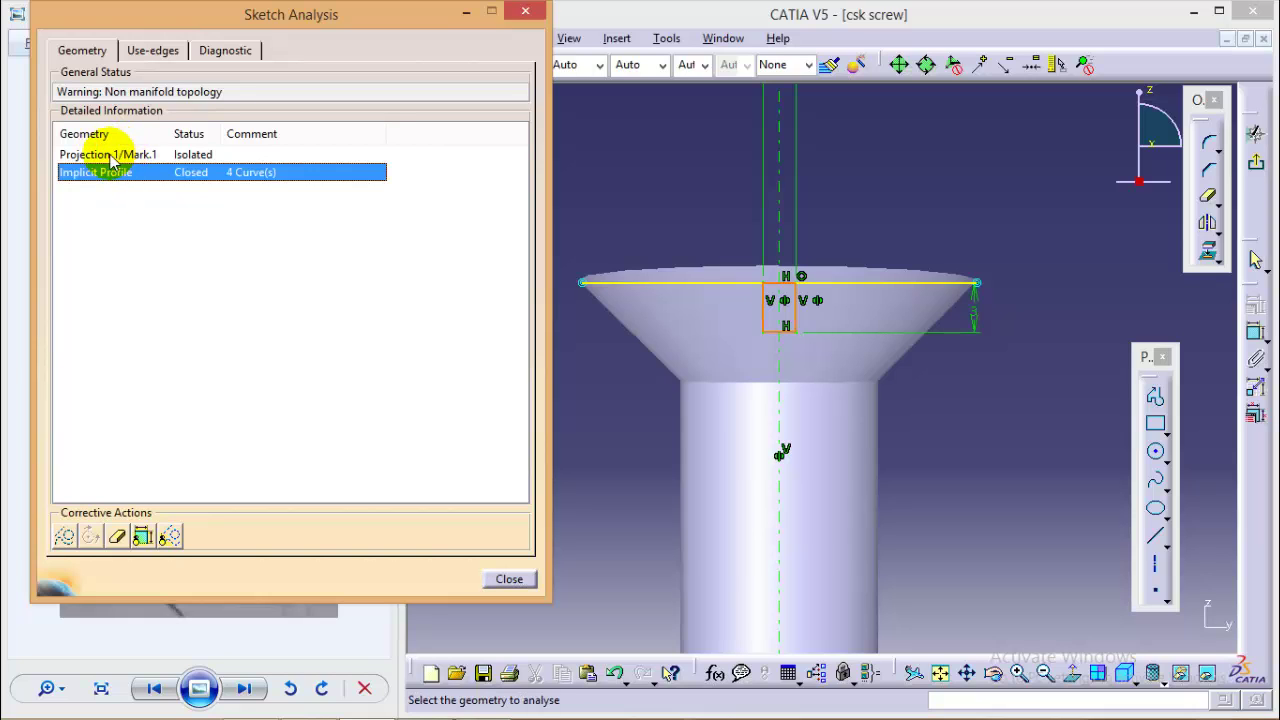
click(114, 157)
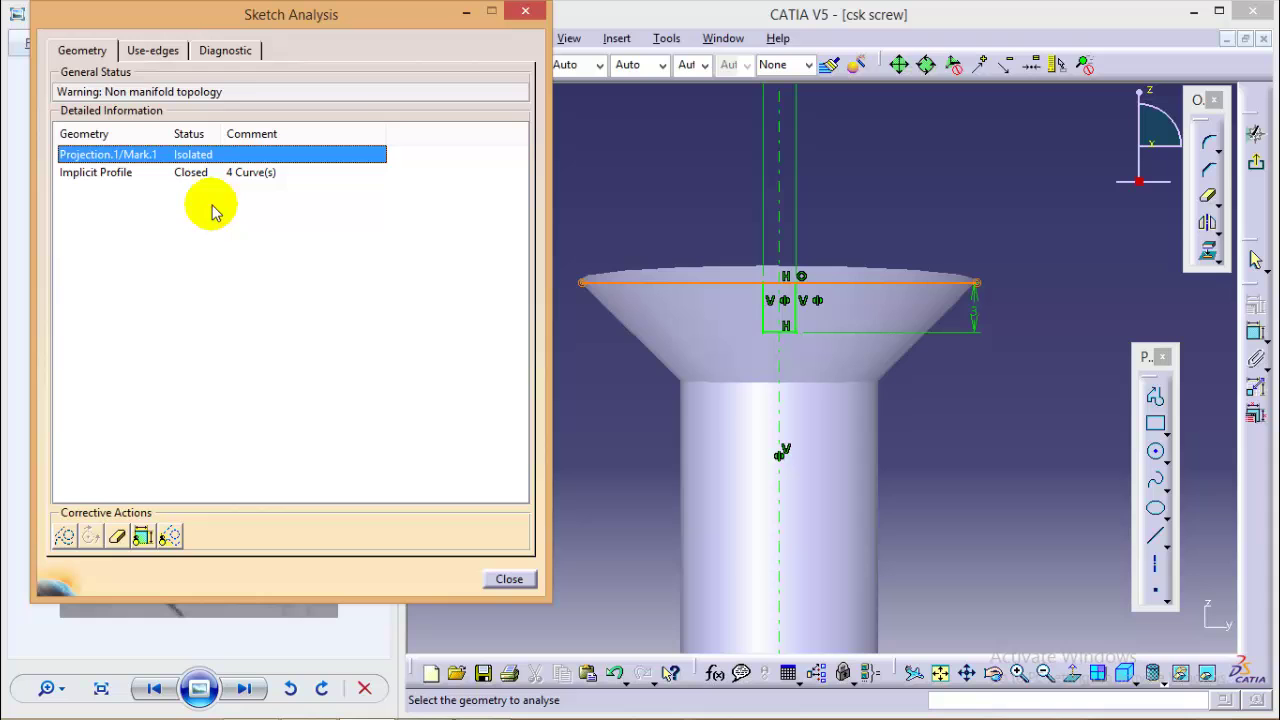
click(510, 580)
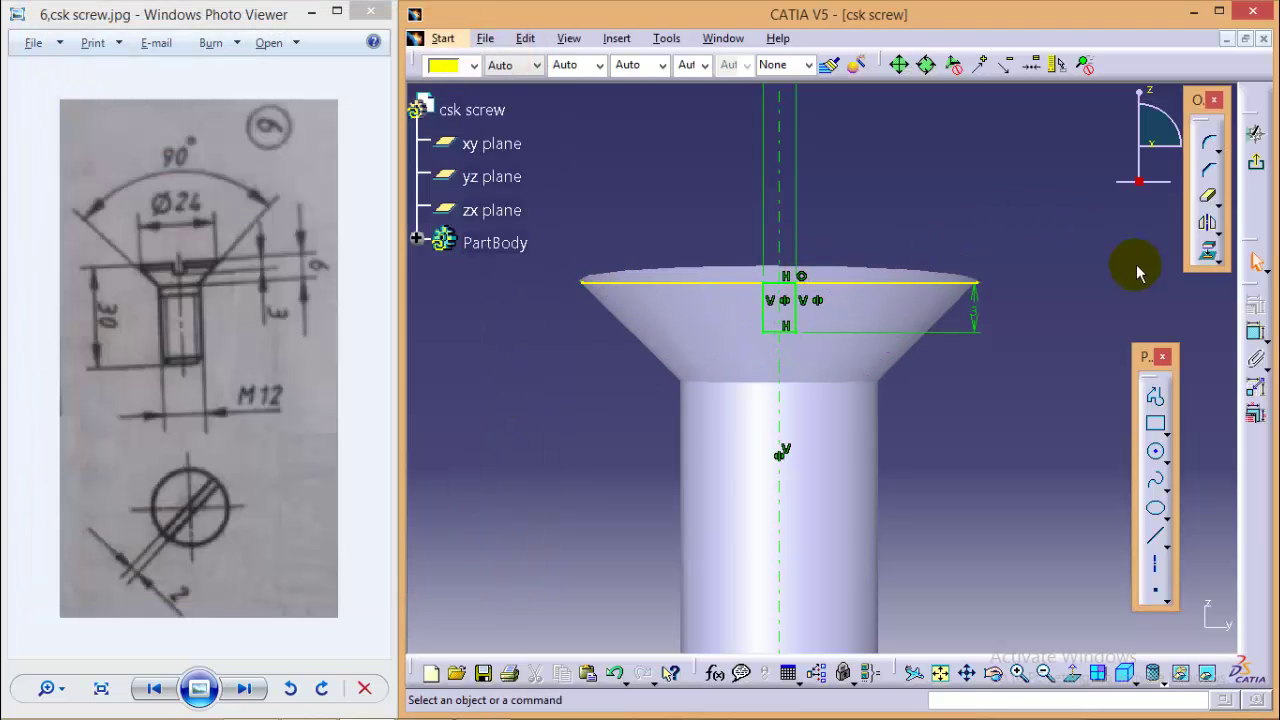
Delete the projected head edge from the sketch and run Sketch Analysis again.
click(923, 283)
click(994, 476)
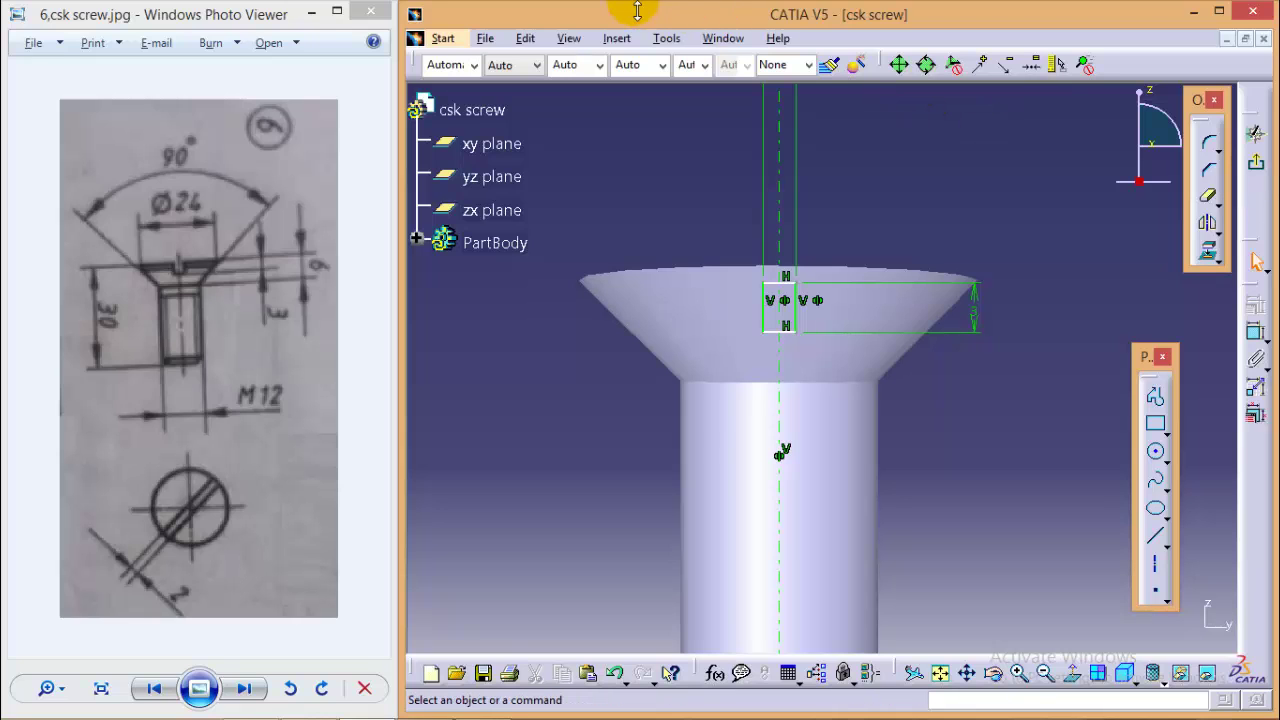
click(666, 38)
click(733, 320)
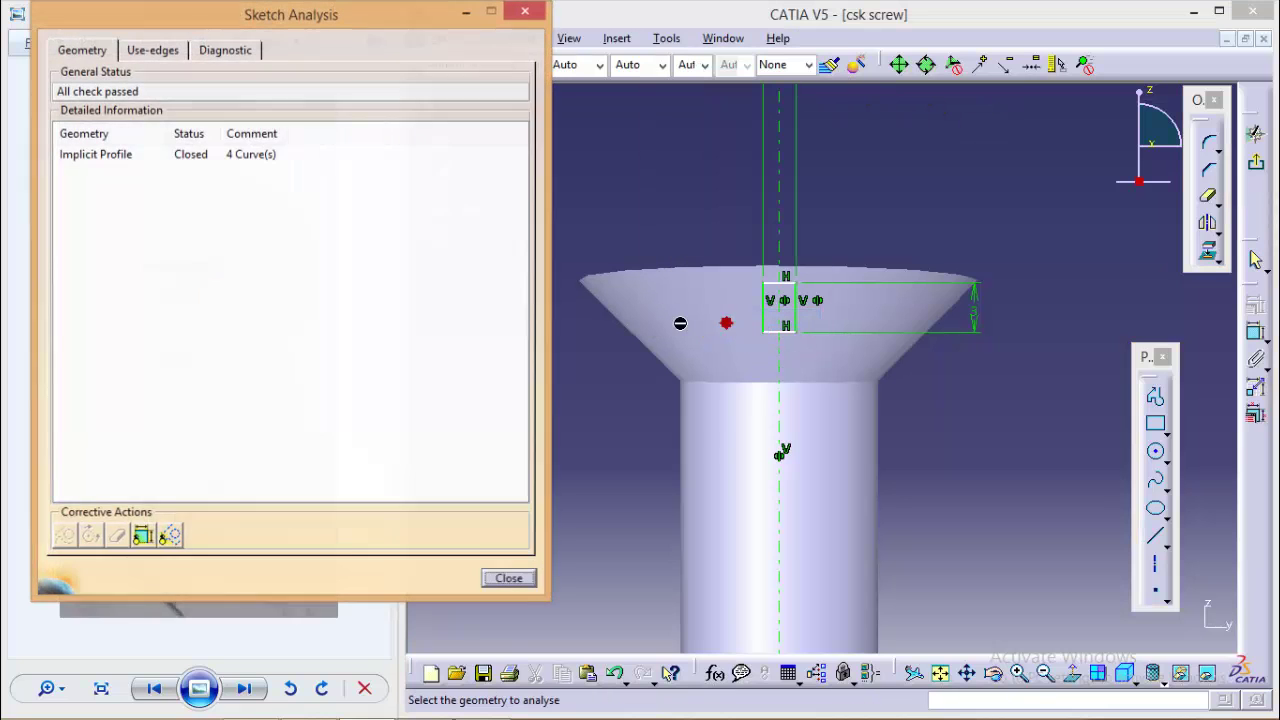
Cut the slot through the screw head by pocketing the rectangle sketch 12 mm deep with mirrored extent.
click(546, 14)
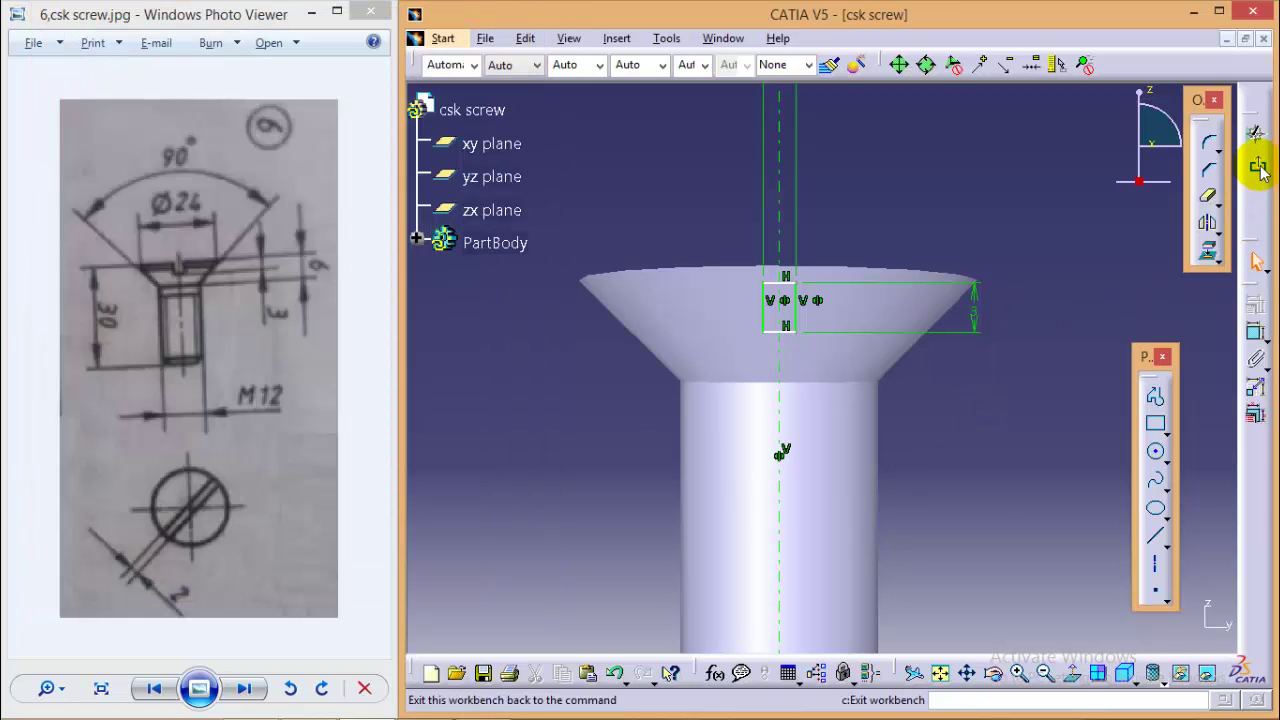
click(1256, 135)
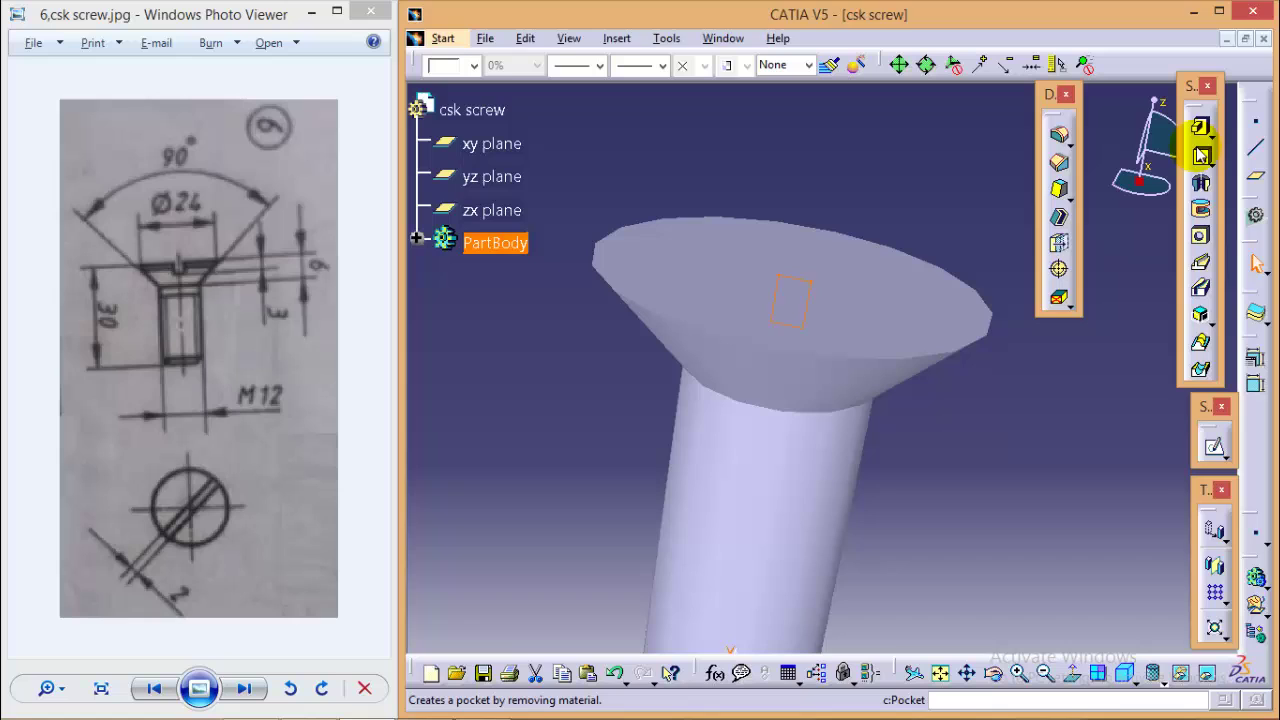
click(1202, 160)
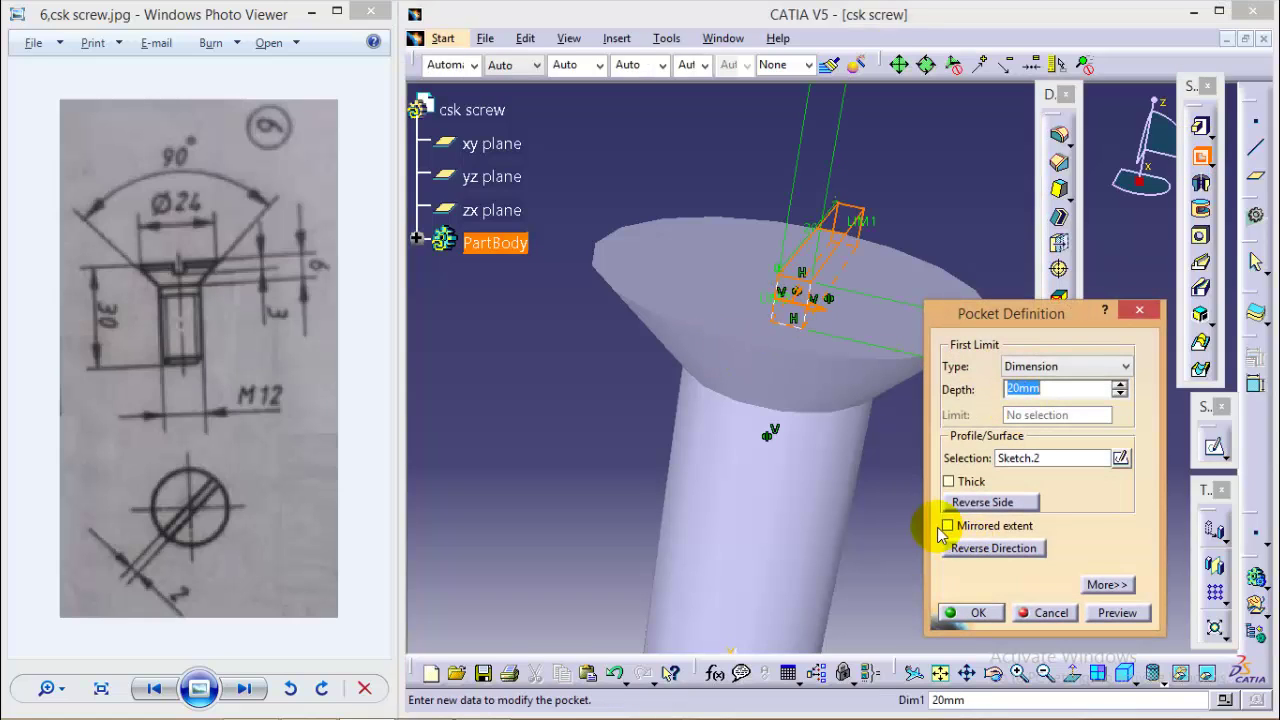
click(946, 525)
double_click(1030, 388)
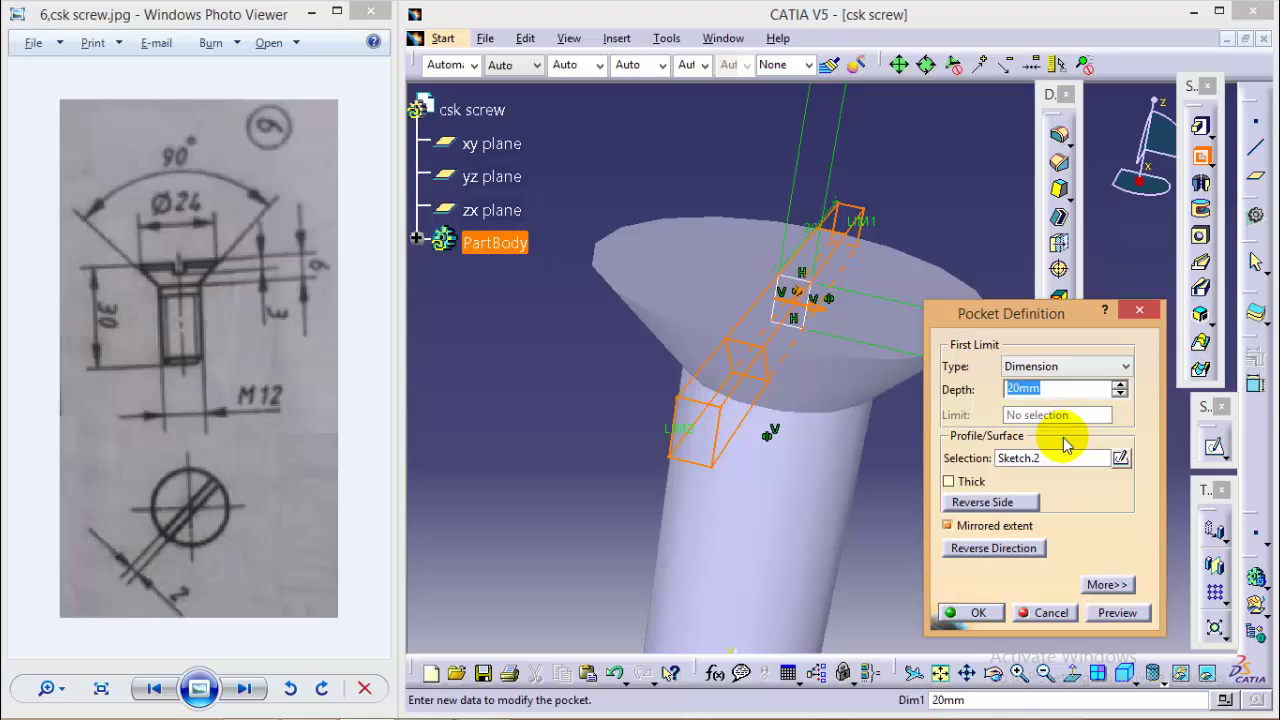
text(12)
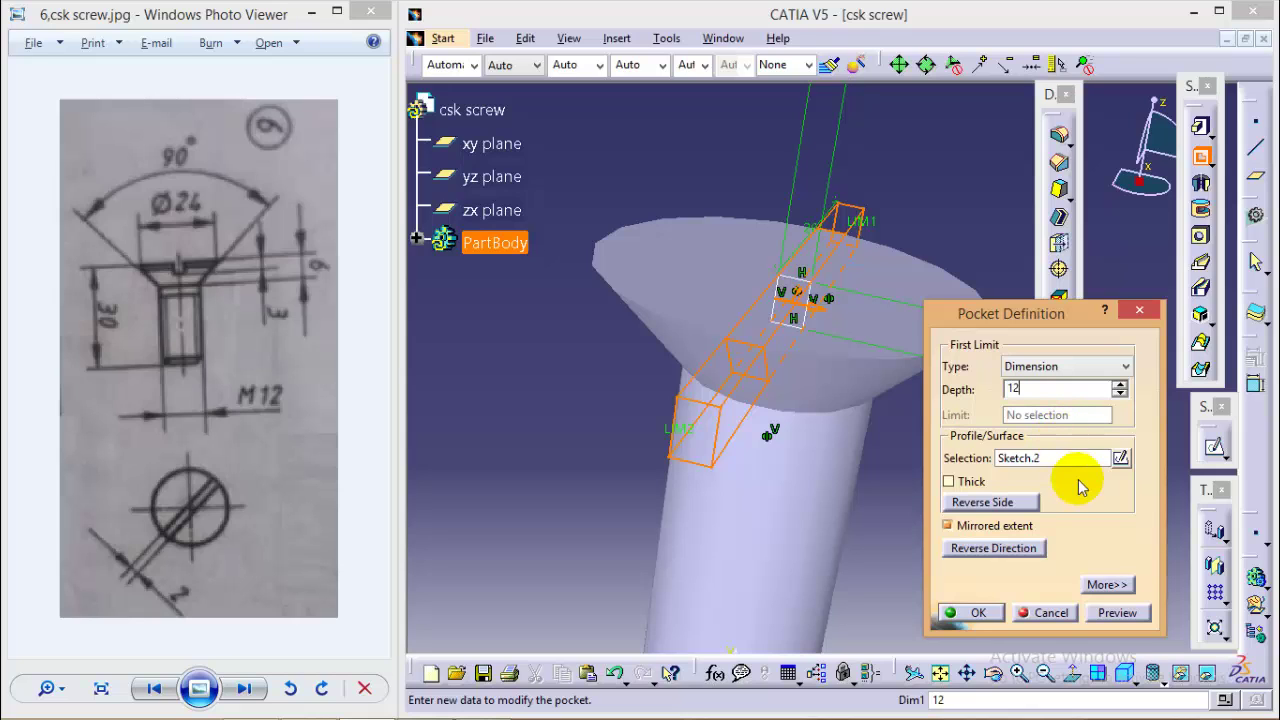
click(970, 613)
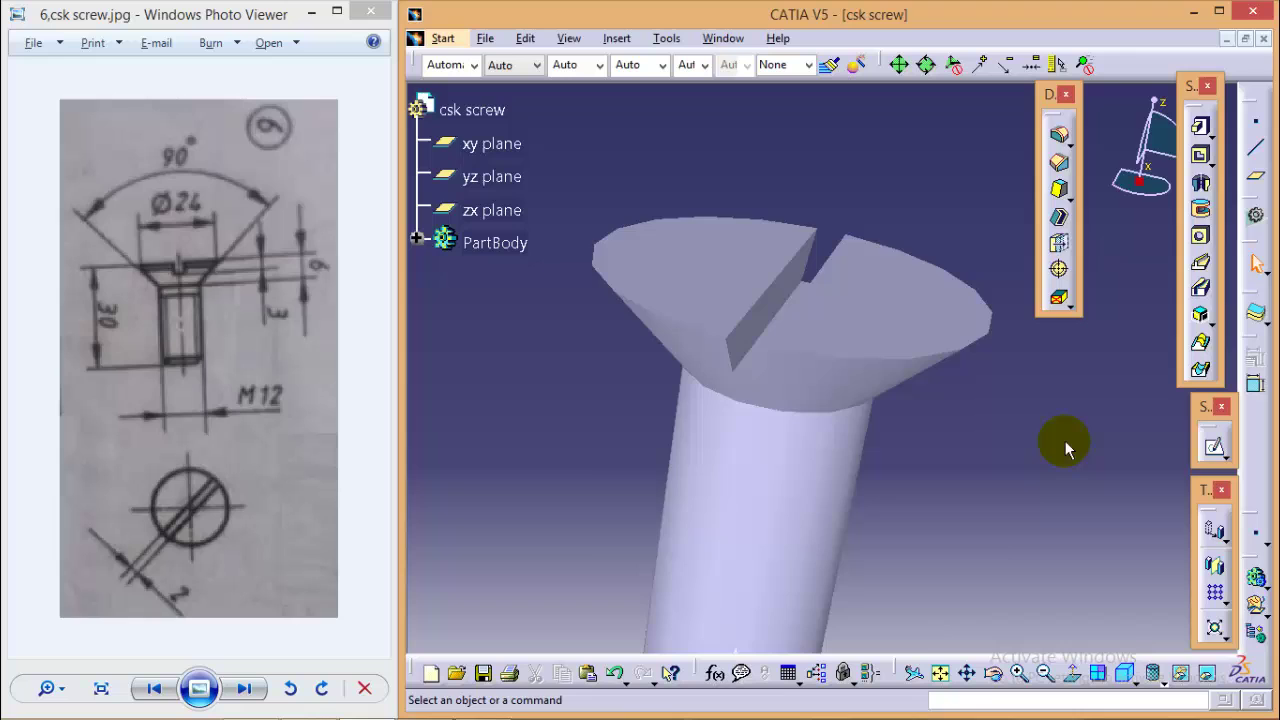
Chamfer the circular edge at the free end of the shank by 1 mm at 45 degrees.
middle_drag(1066, 448, 1040, 365)
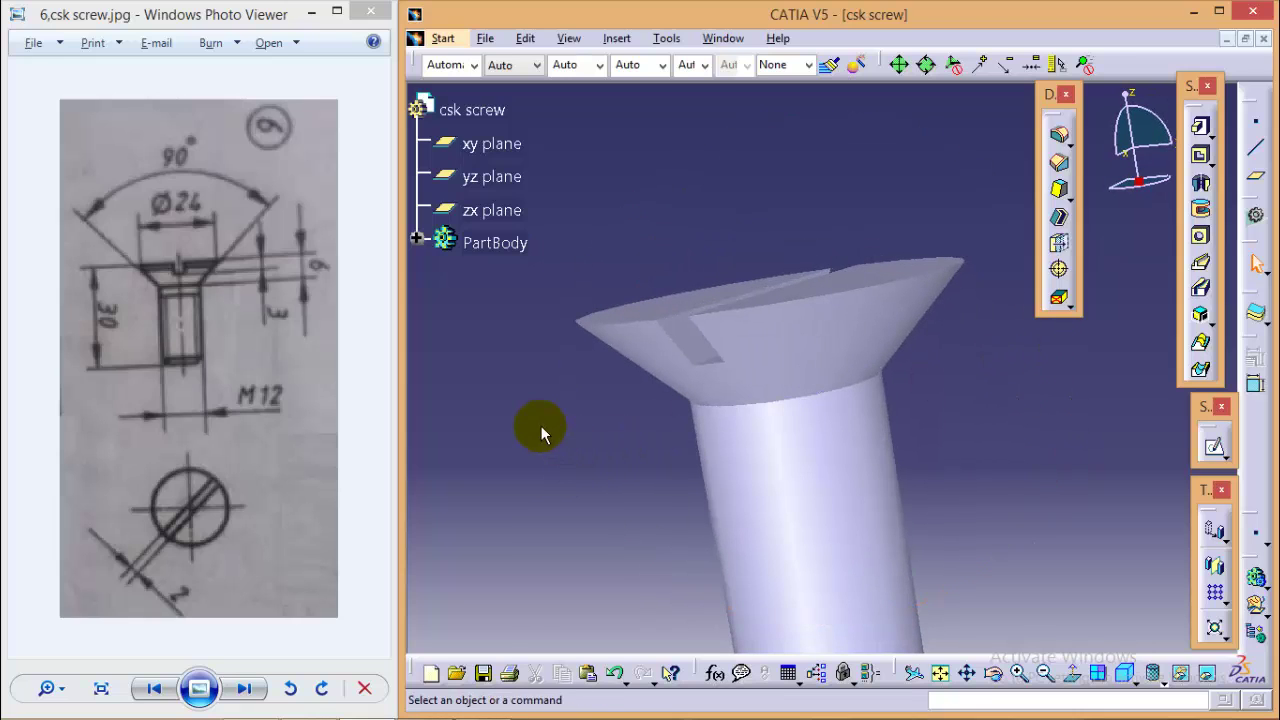
middle_drag(540, 430, 670, 420)
middle_drag(957, 420, 943, 340)
click(786, 457)
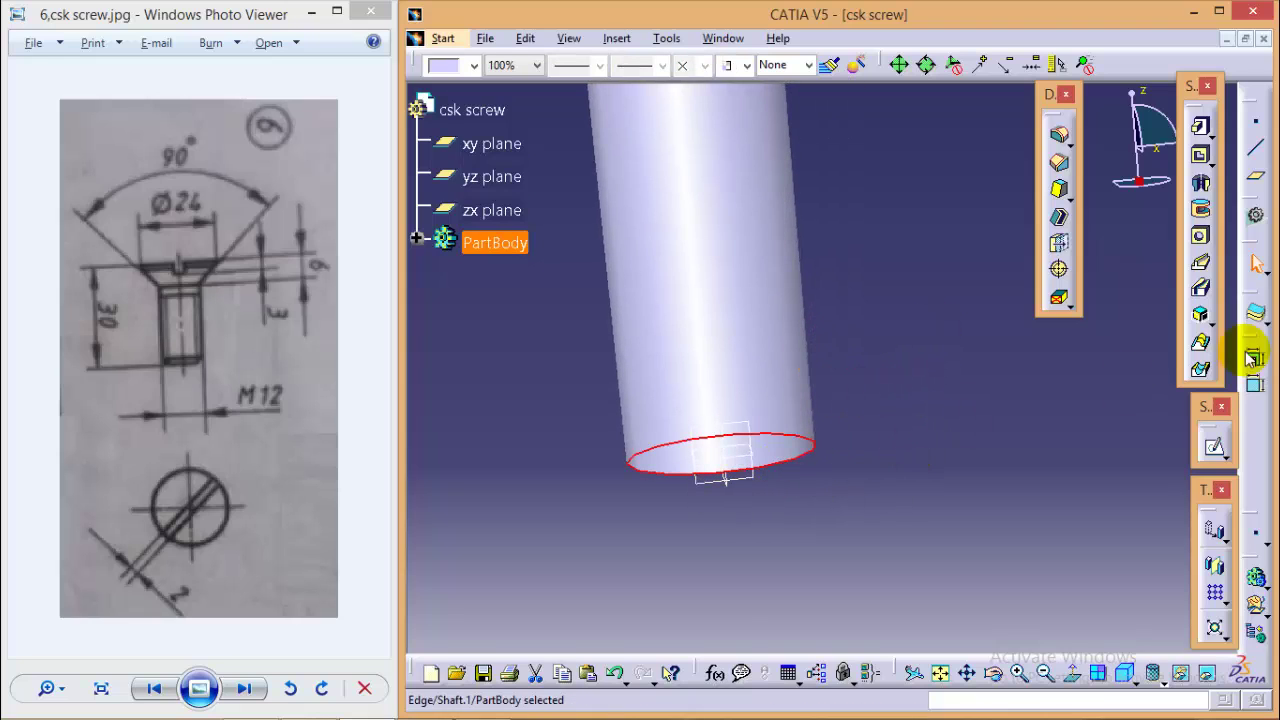
click(1059, 160)
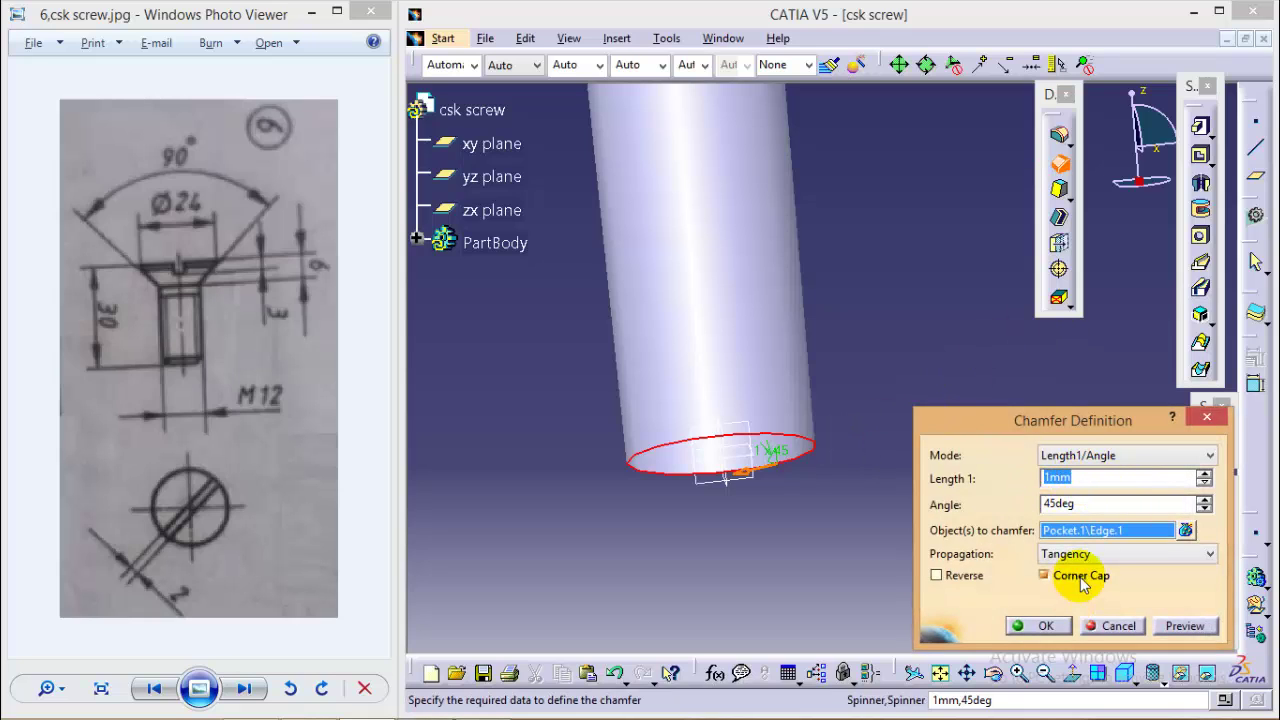
click(1038, 625)
Begin an external thread using the shank's cylindrical face as lateral face and its flat end face as limit face.
middle_drag(829, 324, 900, 349)
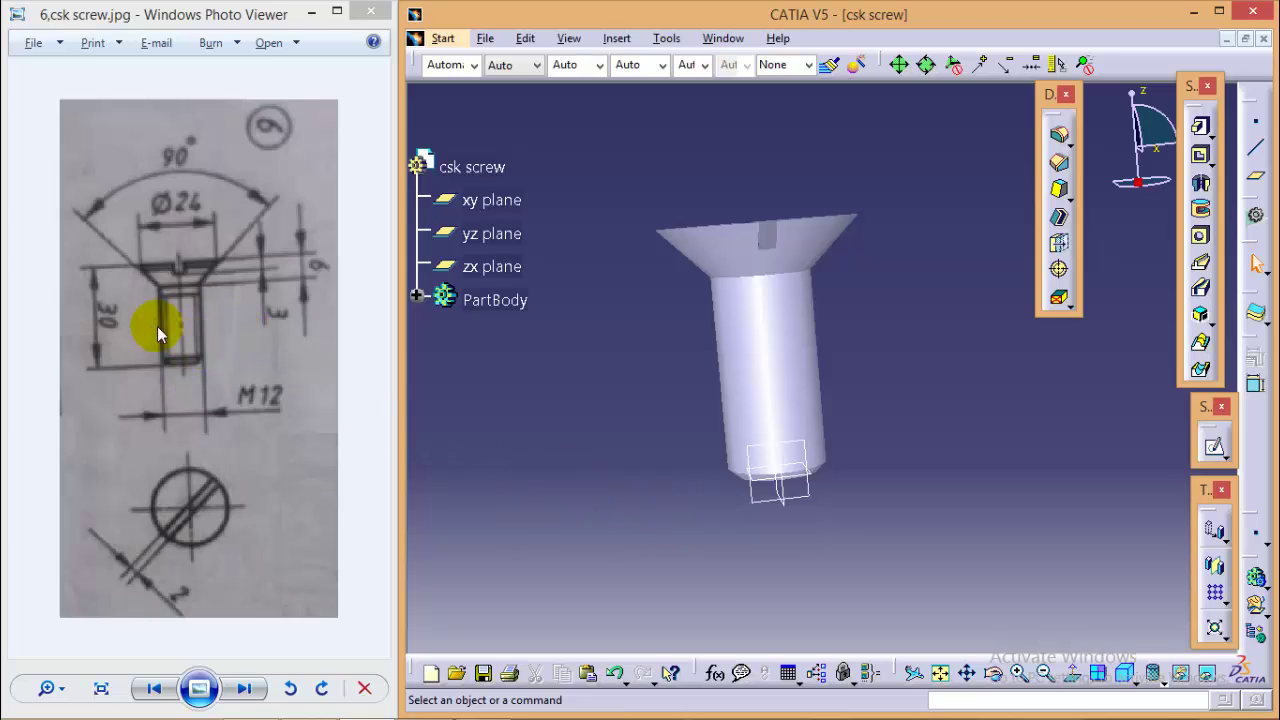
click(1060, 270)
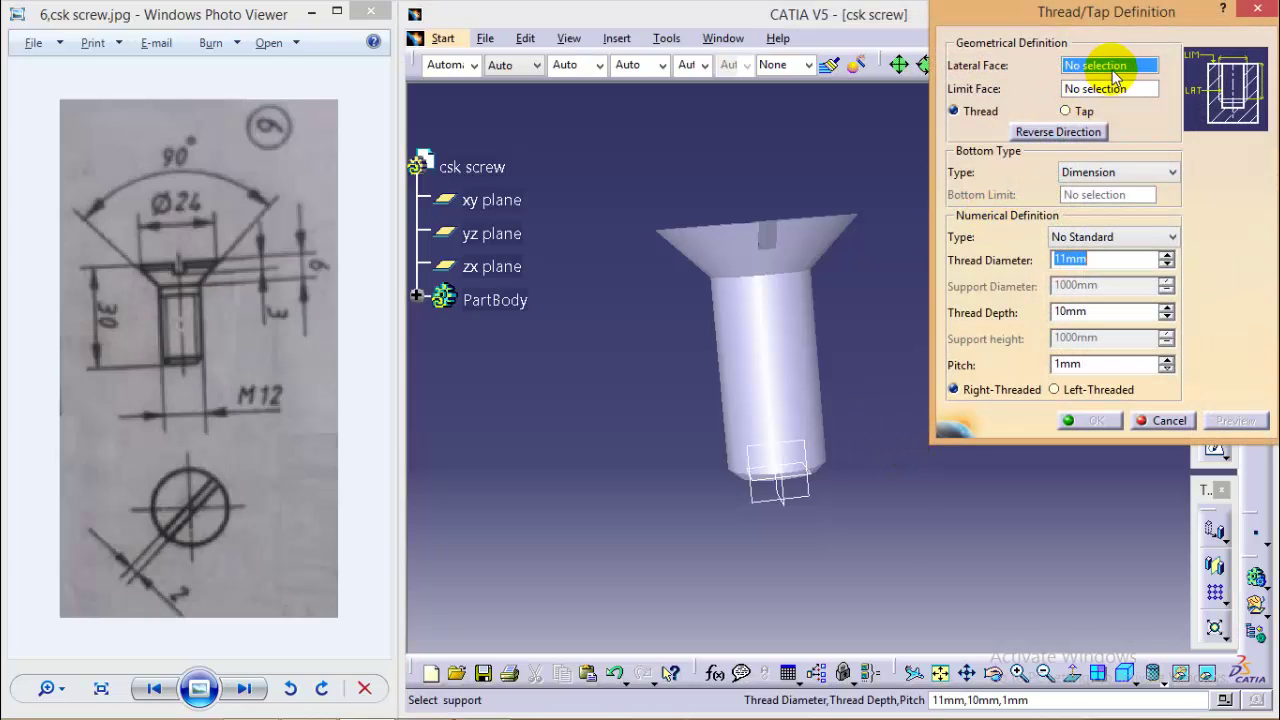
click(775, 387)
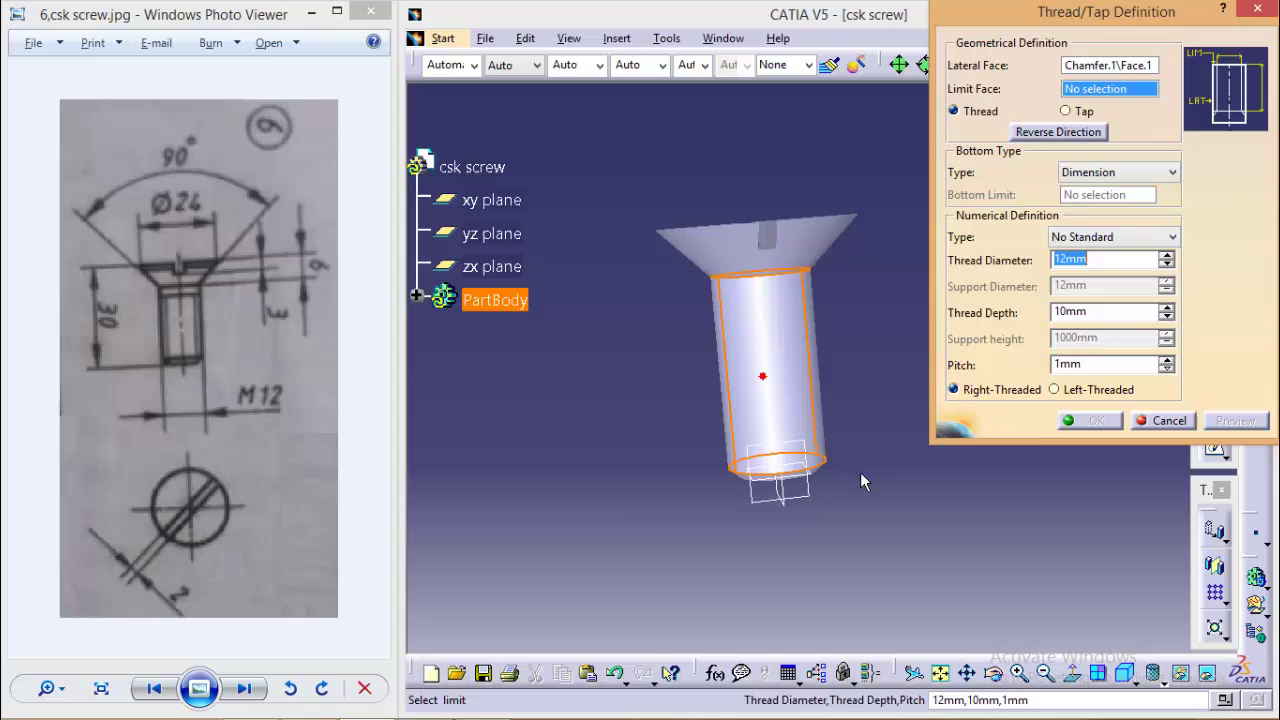
middle_drag(770, 380, 737, 346)
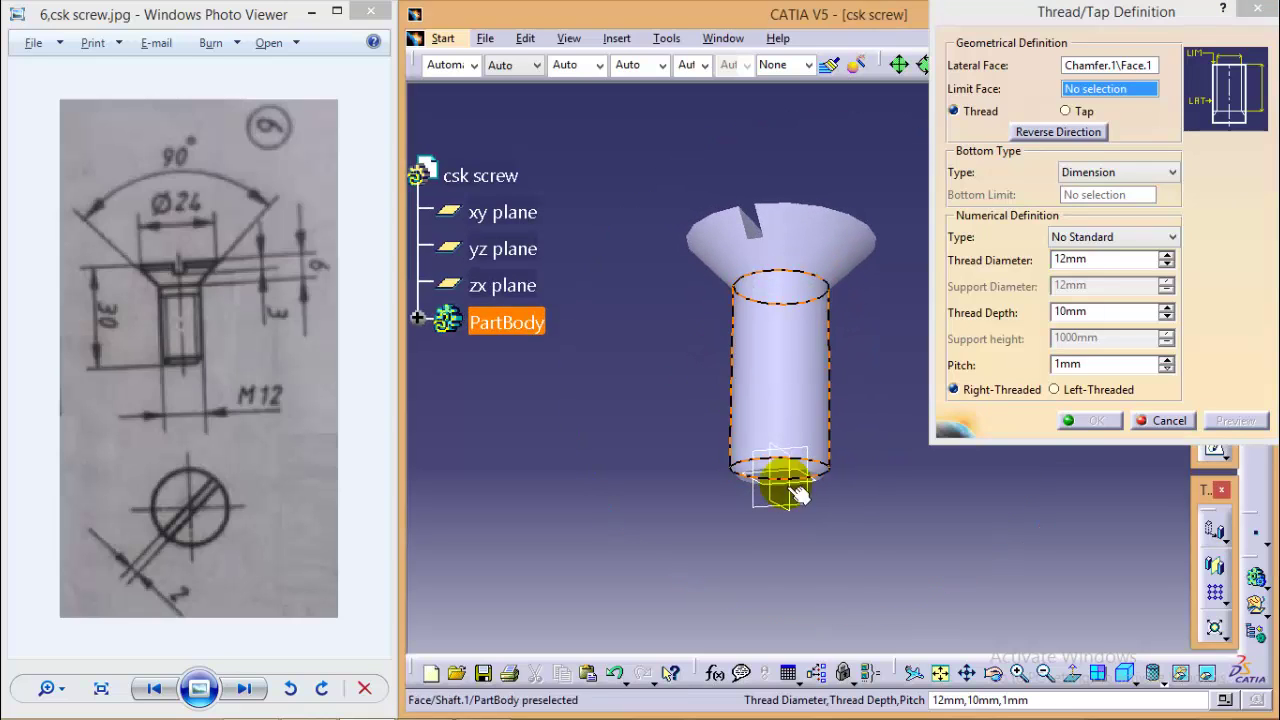
ctrl+middle_drag(846, 577, 894, 398)
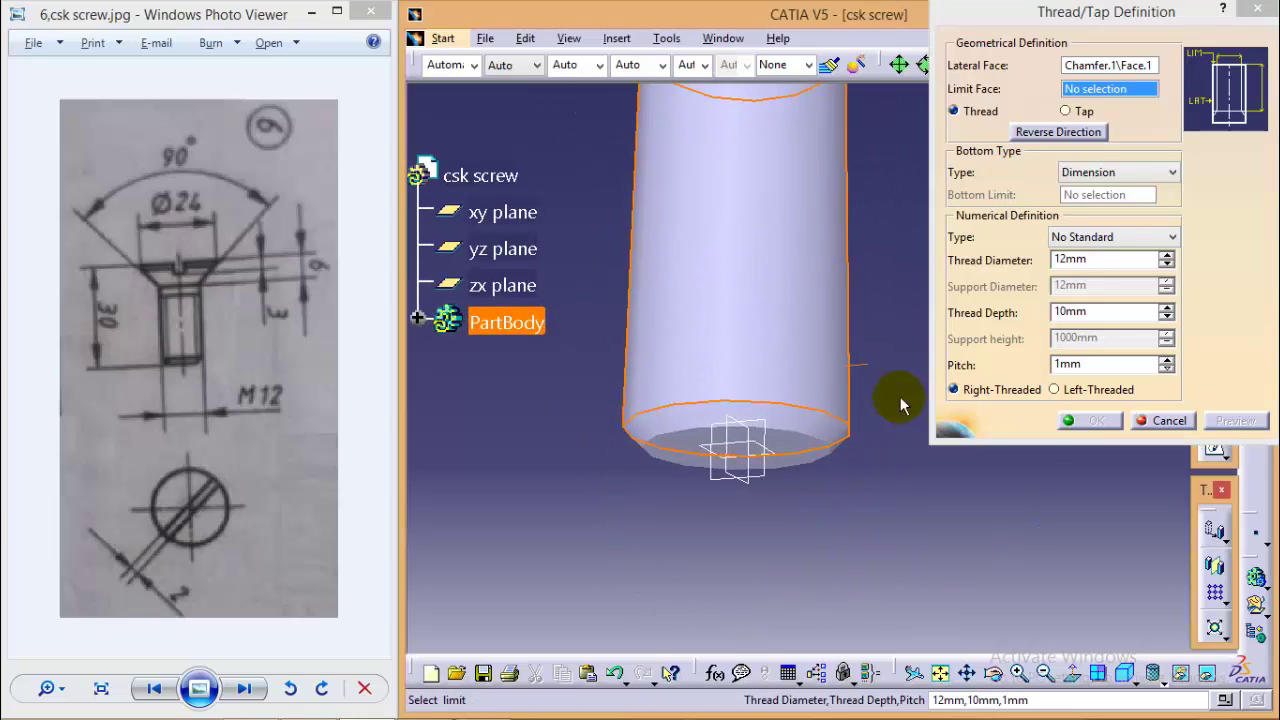
click(803, 443)
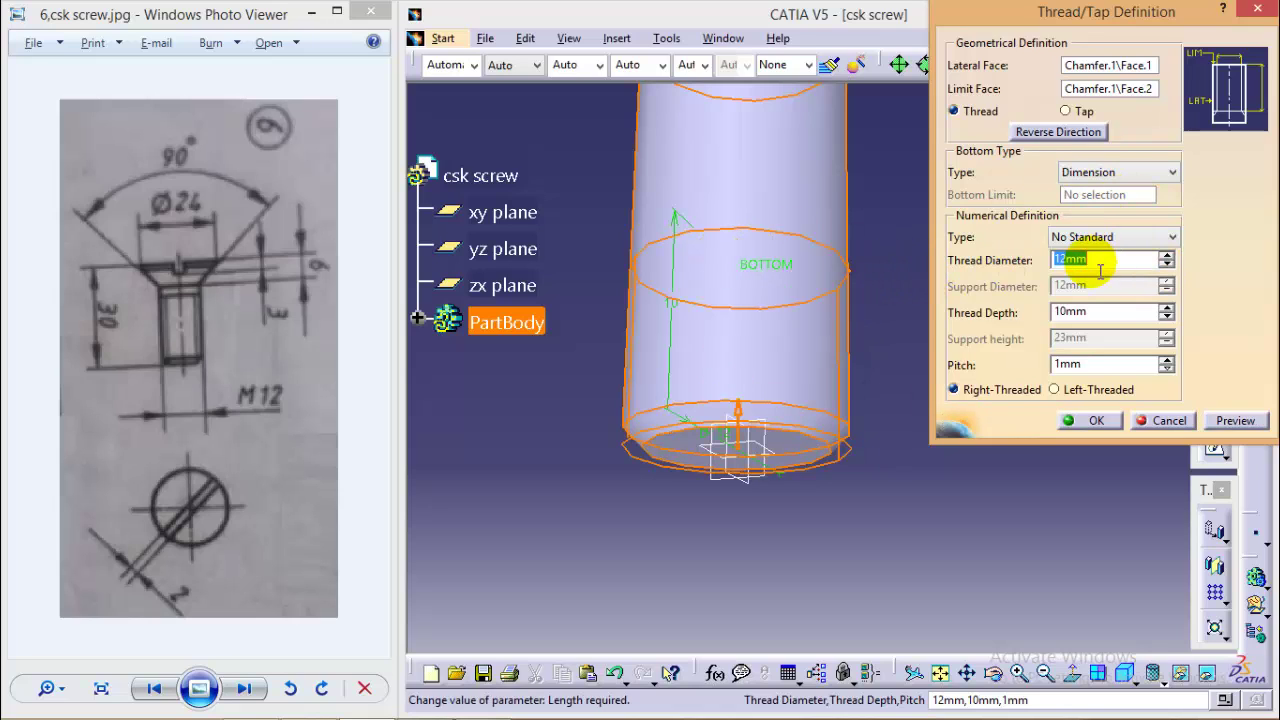
Extend the thread depth to 20 mm and create the right-handed thread with 12 mm diameter and 1 mm pitch.
click(680, 214)
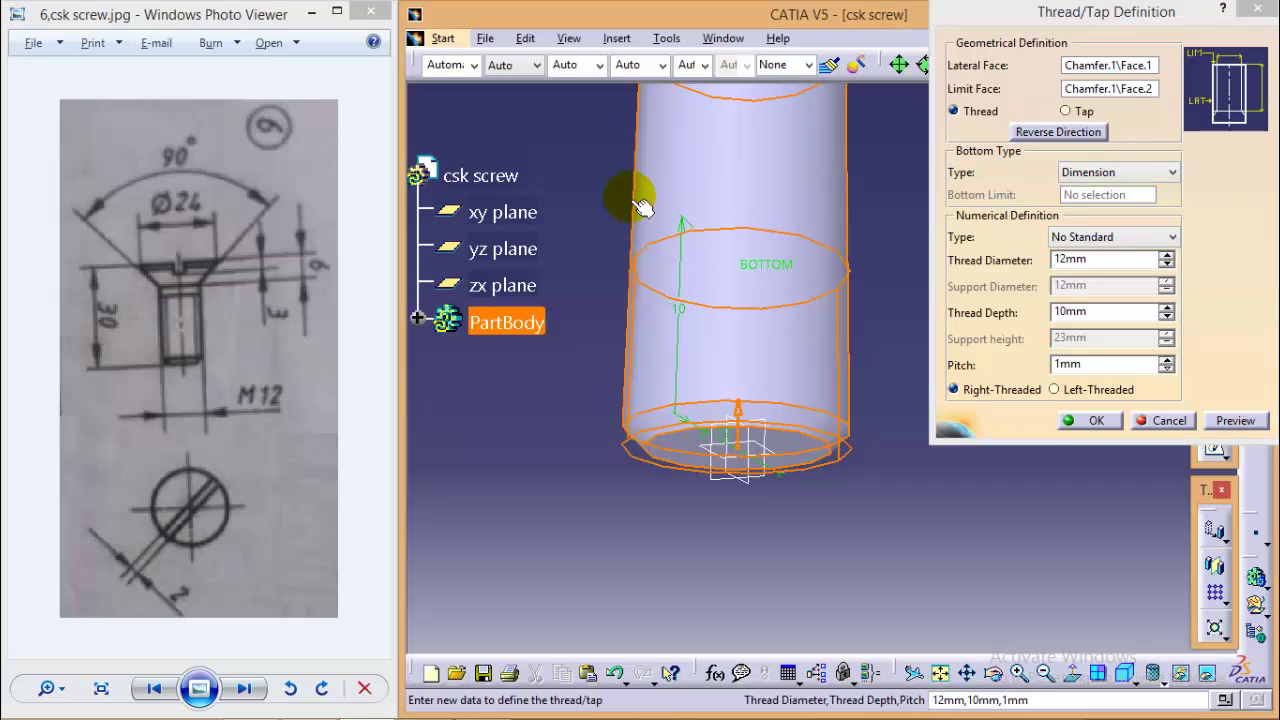
middle_drag(581, 200, 594, 313)
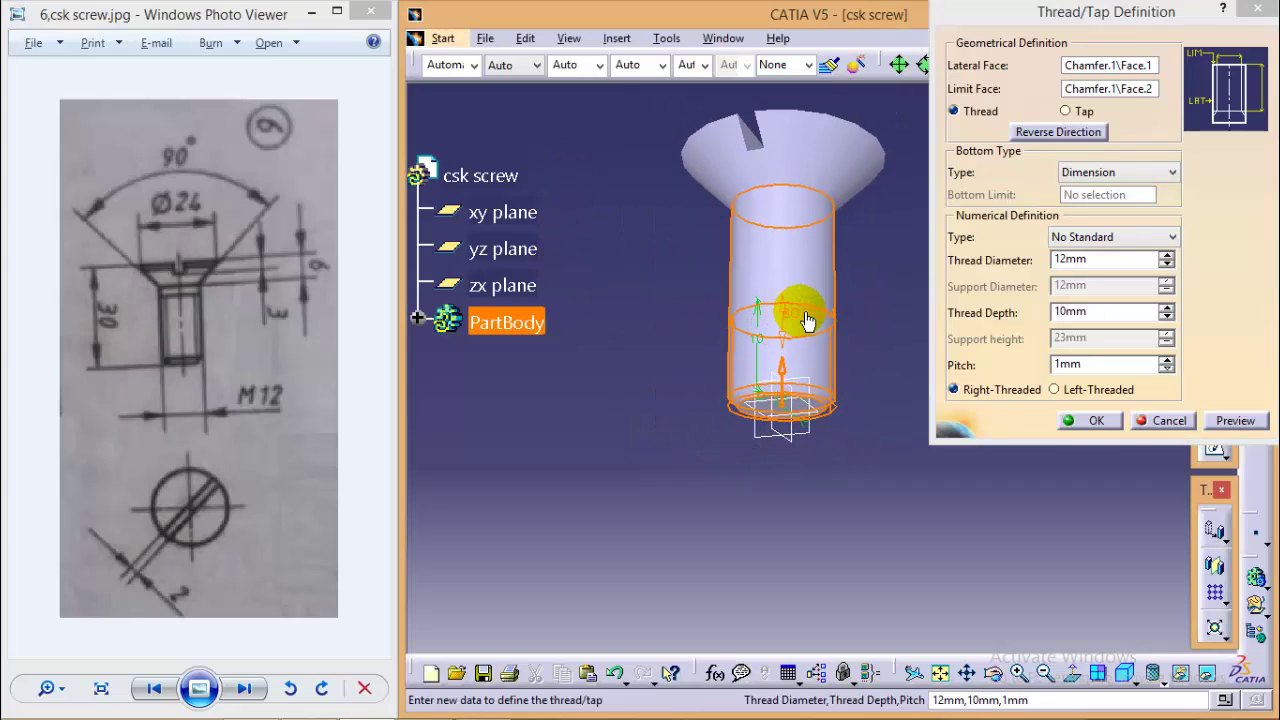
drag(808, 320, 816, 243)
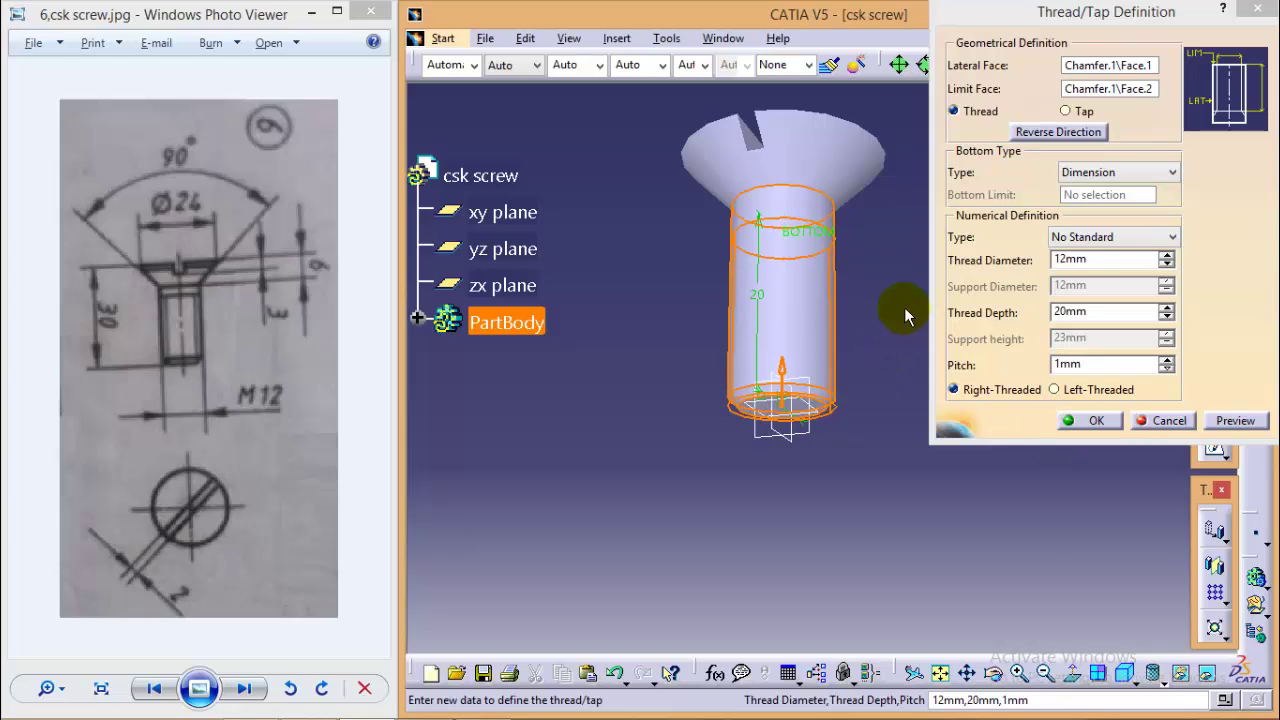
click(1093, 422)
middle_drag(951, 297, 923, 371)
middle_drag(909, 286, 903, 380)
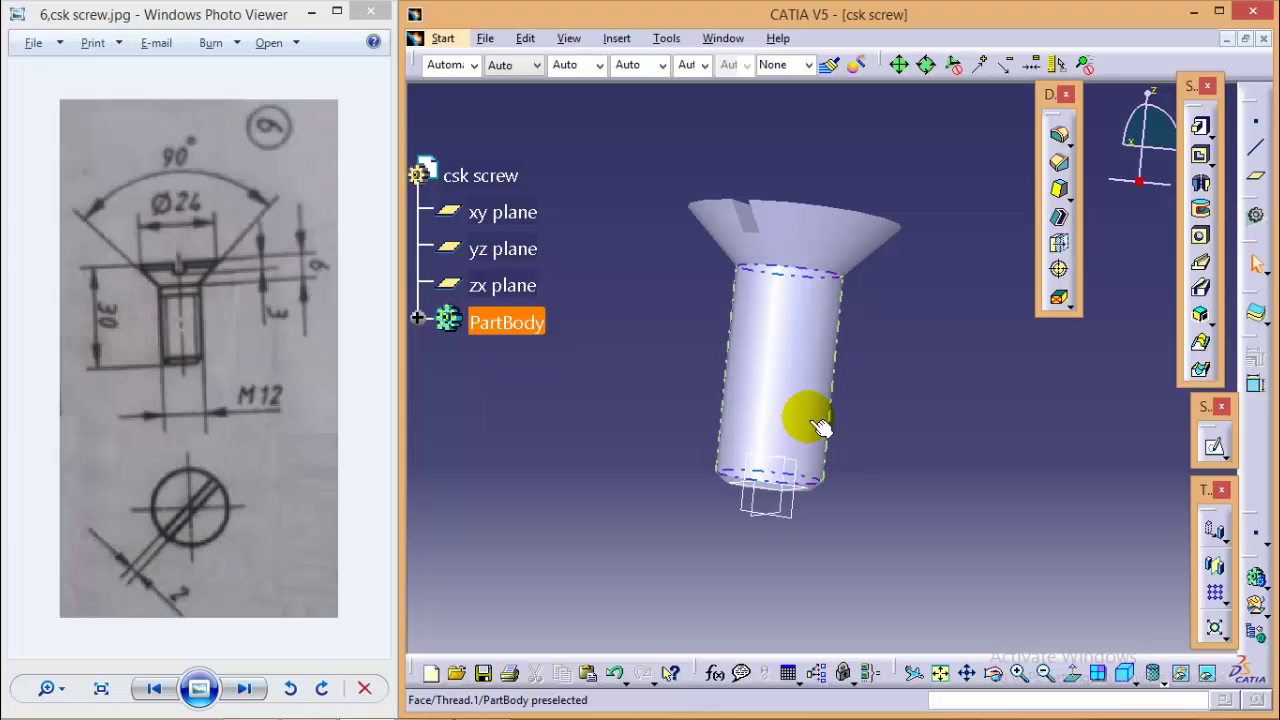
click(866, 413)
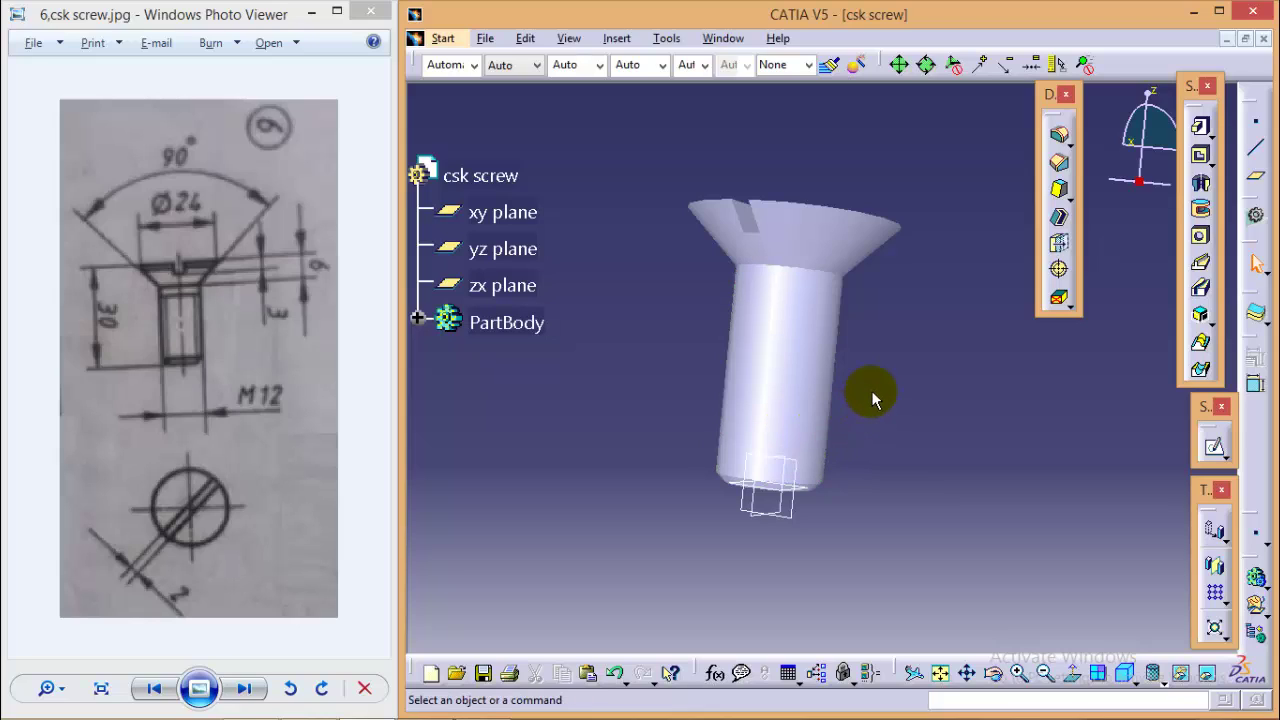